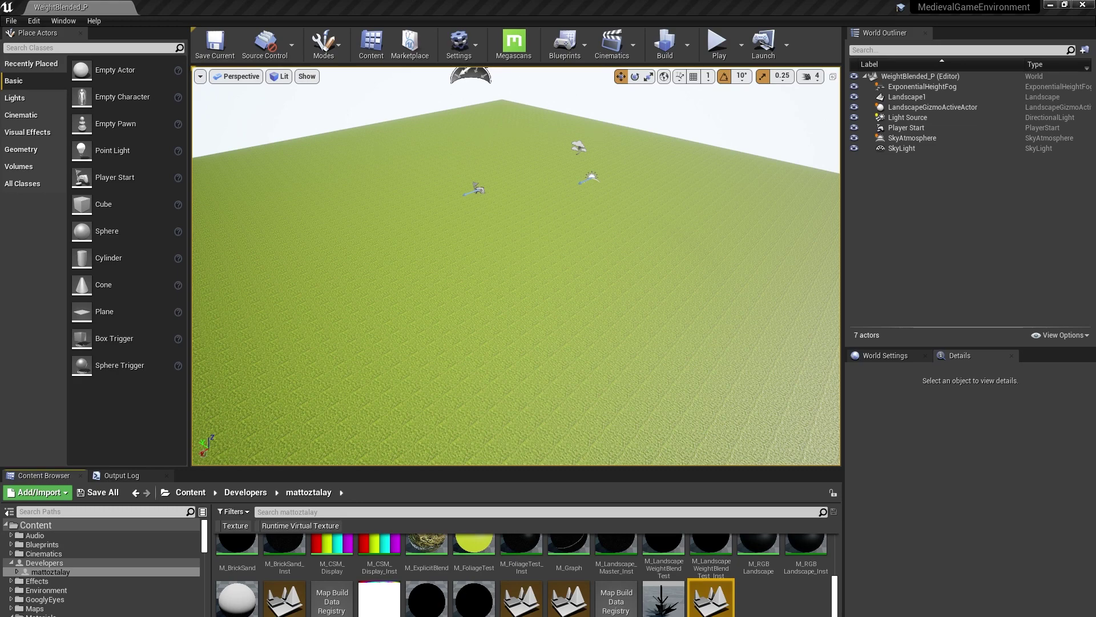
Step: Switch to Landscape paint mode and tilt the view to show the landscape edge and sky
{"action": "mouse_move", "coordinate": [365, 350]}
{"action": "right_mouse_down"}
{"action": "mouse_move", "coordinate": [337, 351]}
{"action": "mouse_move", "coordinate": [331, 380]}
{"action": "right_mouse_up"}
{"action": "key", "text": "shift+2"}
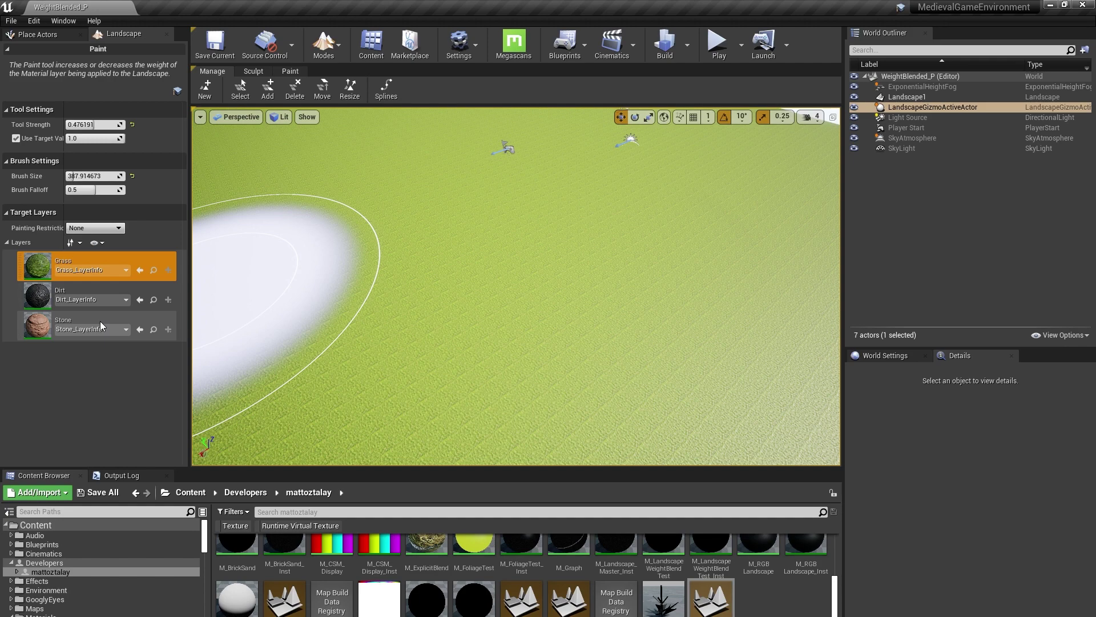
{"action": "mouse_move", "coordinate": [341, 323]}
{"action": "right_mouse_down"}
{"action": "mouse_move", "coordinate": [341, 286]}
{"action": "mouse_move", "coordinate": [341, 323]}
{"action": "right_mouse_up"}
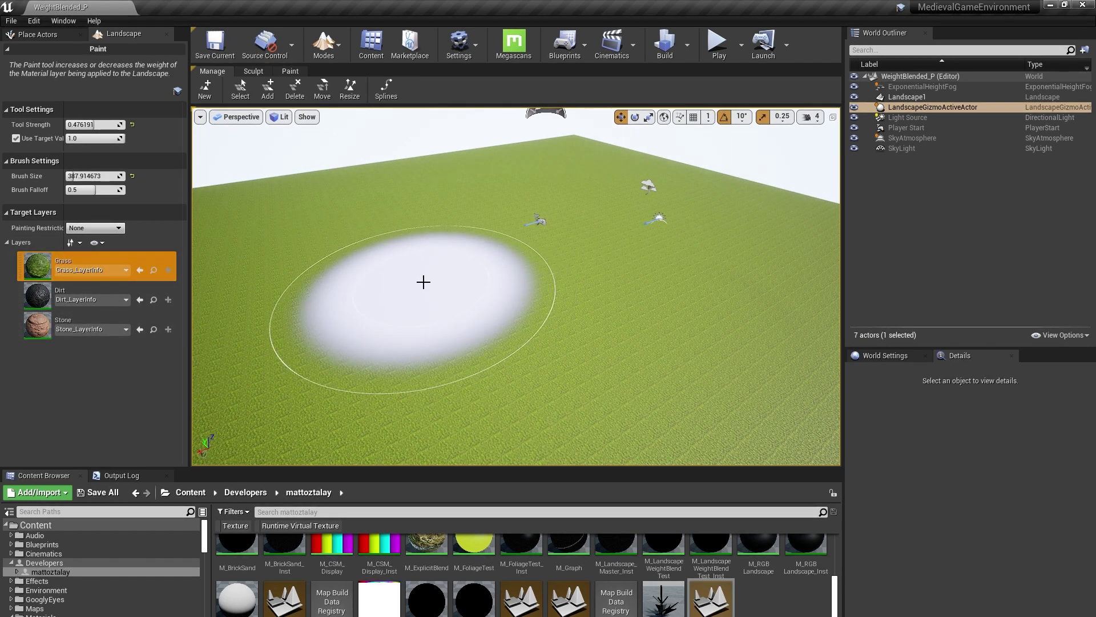
Step: Paint a large stone circle, cover most of it with grass, then paint a dirt patch
{"action": "left_click", "coordinate": [85, 324]}
{"action": "mouse_move", "coordinate": [533, 281]}
{"action": "left_mouse_down"}
{"action": "mouse_move", "coordinate": [545, 279]}
{"action": "mouse_move", "coordinate": [438, 324]}
{"action": "mouse_move", "coordinate": [320, 311]}
{"action": "left_mouse_up"}
{"action": "left_click", "coordinate": [86, 266]}
{"action": "left_click", "coordinate": [20, 299]}
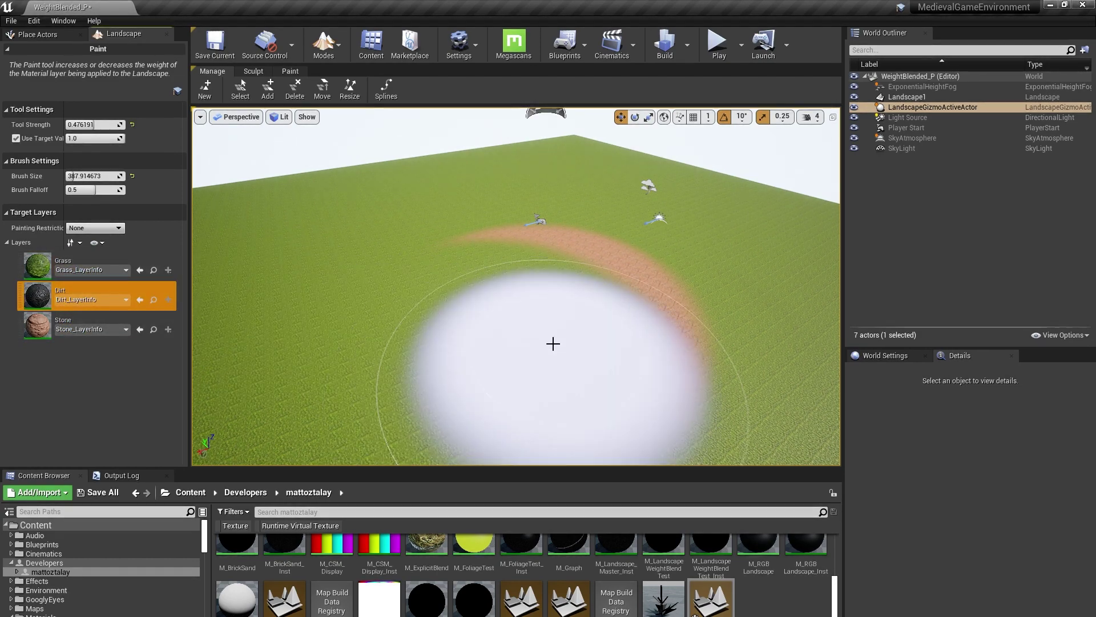
{"action": "mouse_move", "coordinate": [516, 343]}
{"action": "left_mouse_down"}
{"action": "mouse_move", "coordinate": [506, 300]}
{"action": "mouse_move", "coordinate": [583, 314]}
{"action": "left_mouse_up"}
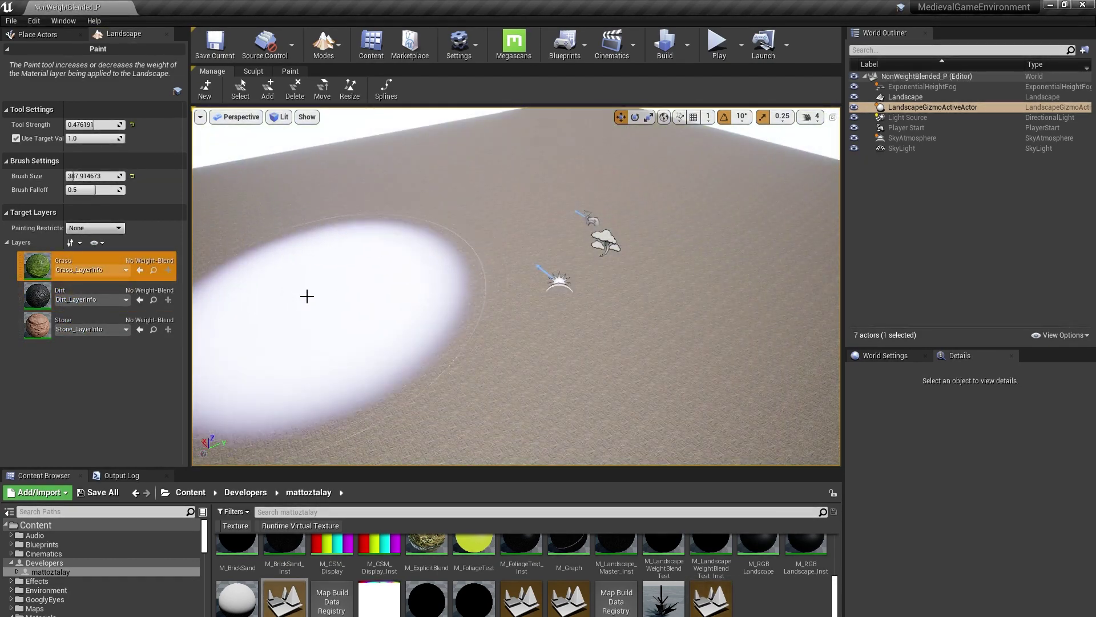
Step: Paint pale-green grass on the brown landscape, paint stone over it, and move in closer
{"action": "left_click", "coordinate": [78, 265]}
{"action": "left_click_drag", "start_coordinate": [437, 326], "coordinate": [491, 274]}
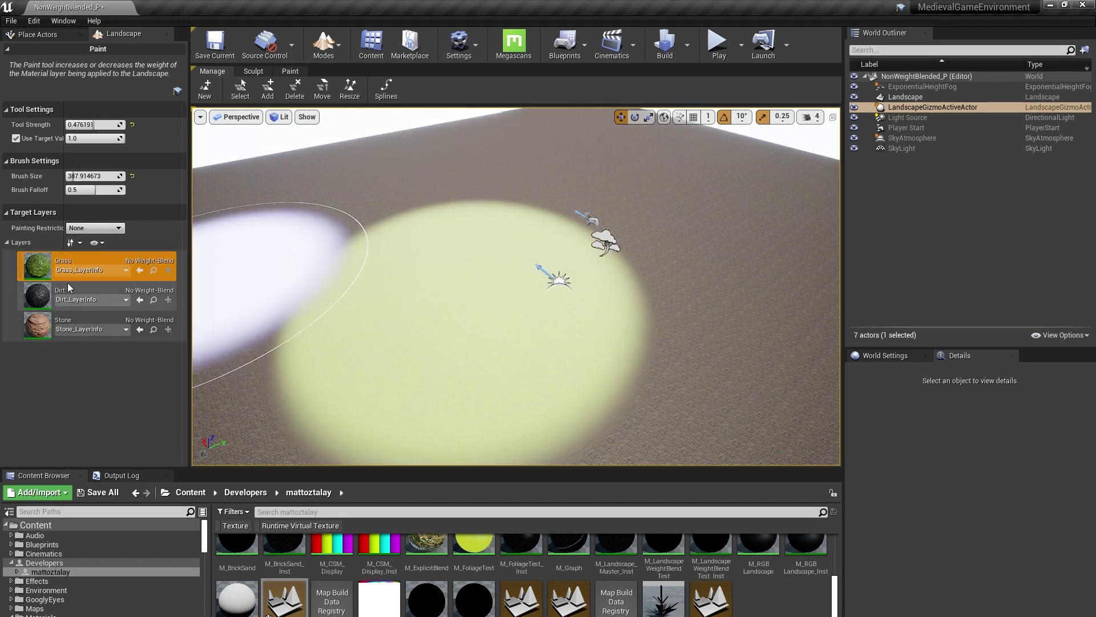
{"action": "left_click", "coordinate": [86, 295]}
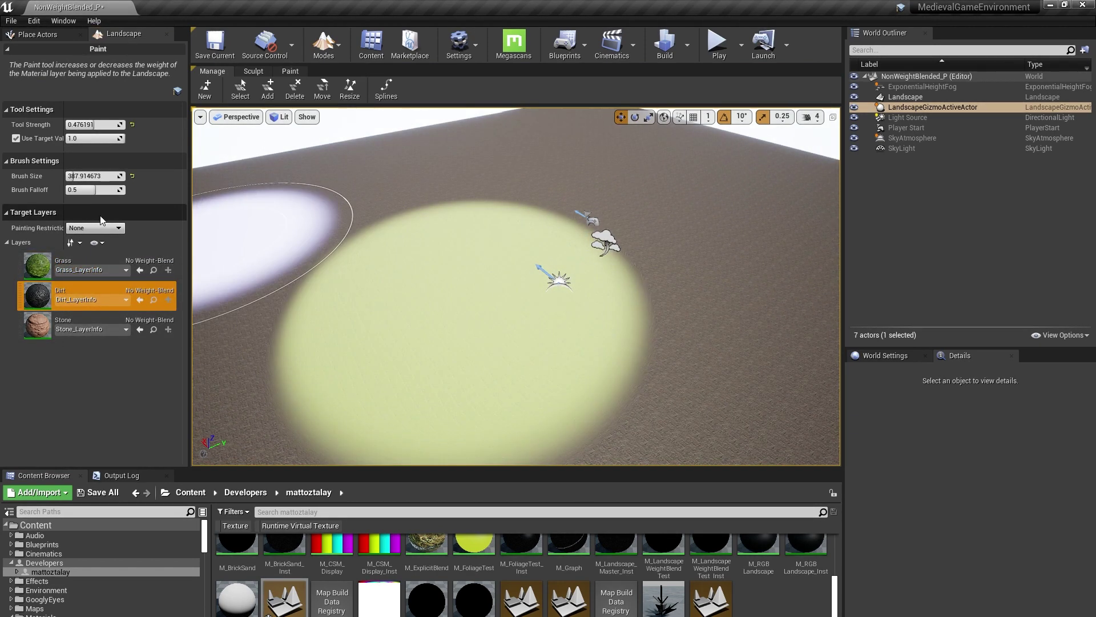
{"action": "left_click", "coordinate": [86, 325]}
{"action": "left_click_drag", "start_coordinate": [426, 318], "coordinate": [450, 296]}
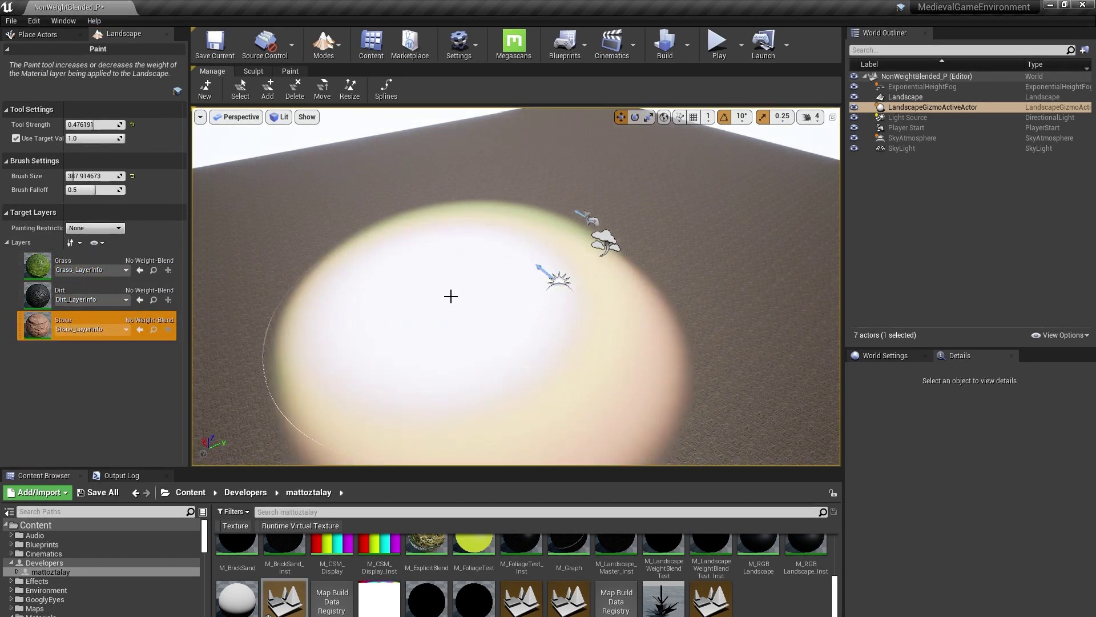
{"action": "key", "text": "w"}
{"action": "right_click_drag", "start_coordinate": [451, 297], "coordinate": [451, 323]}
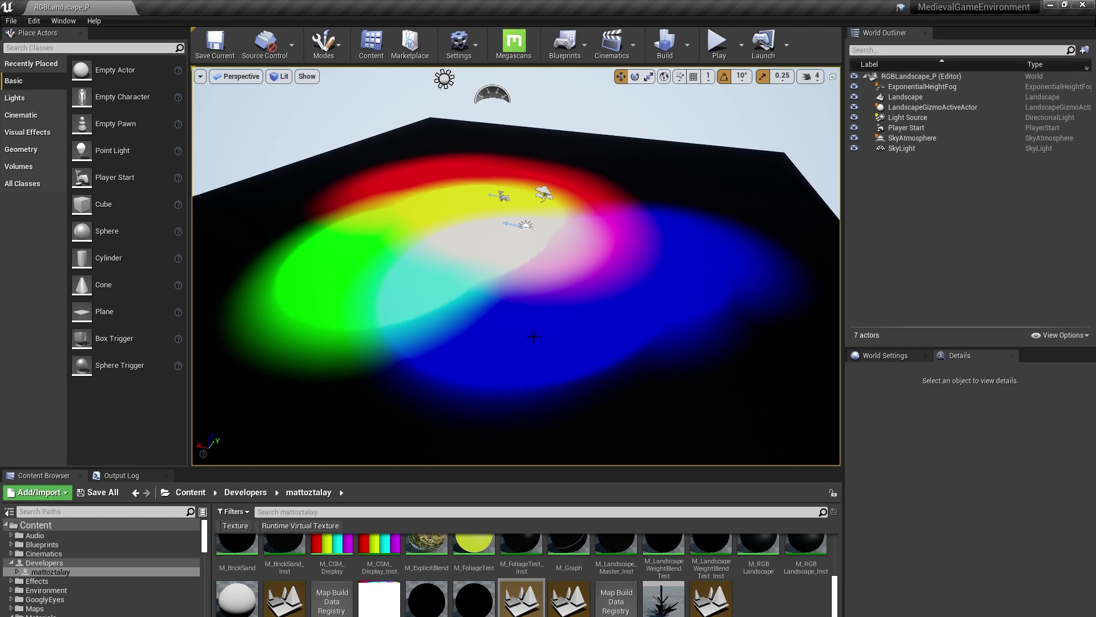
Step: Switch the editor to Landscape paint mode with Shift+2
{"action": "key", "text": "shift+2"}
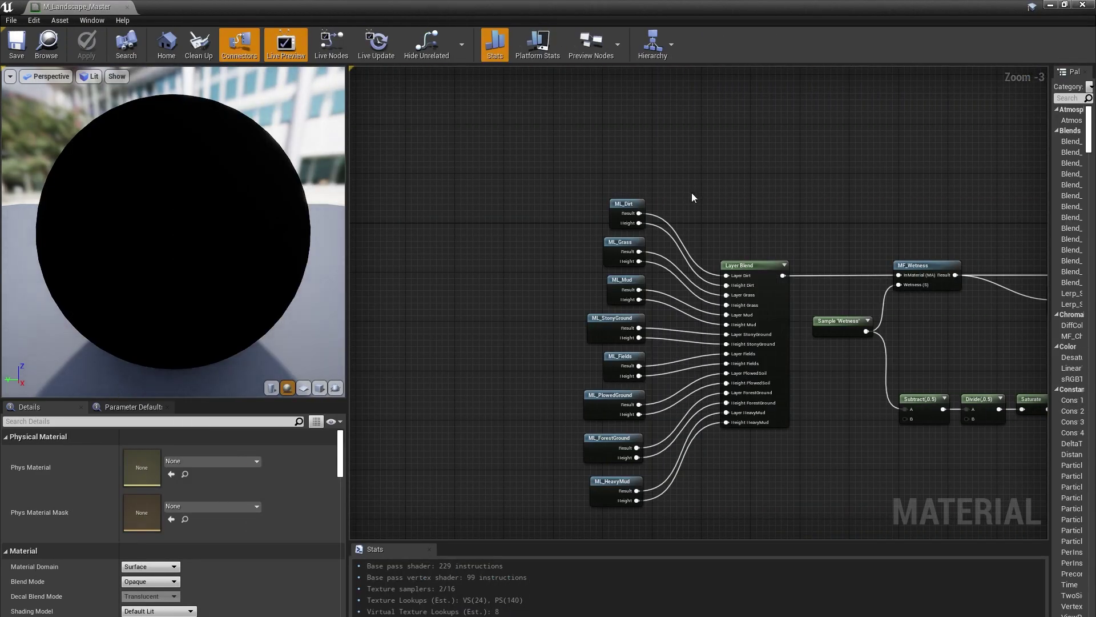
Step: Pan across MF_Puddles, Runtime Virtual Texture Output, RVT Specular and LandscapeRVT feature-switch nodes
{"action": "right_click_drag", "start_coordinate": [957, 470], "coordinate": [569, 420]}
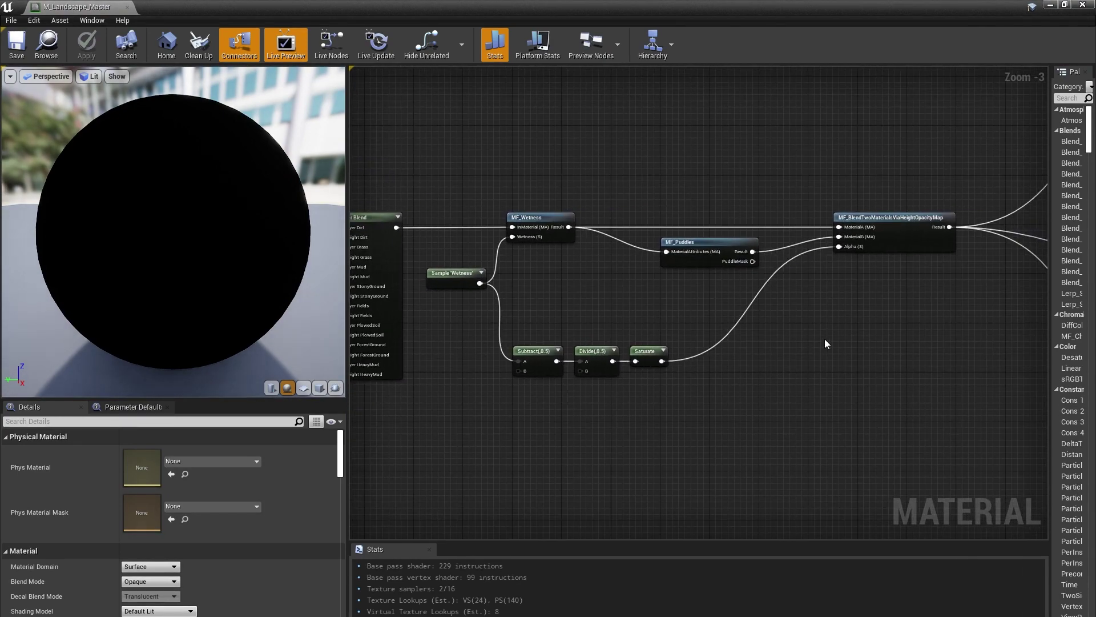
{"action": "right_click_drag", "start_coordinate": [917, 369], "coordinate": [0, 213]}
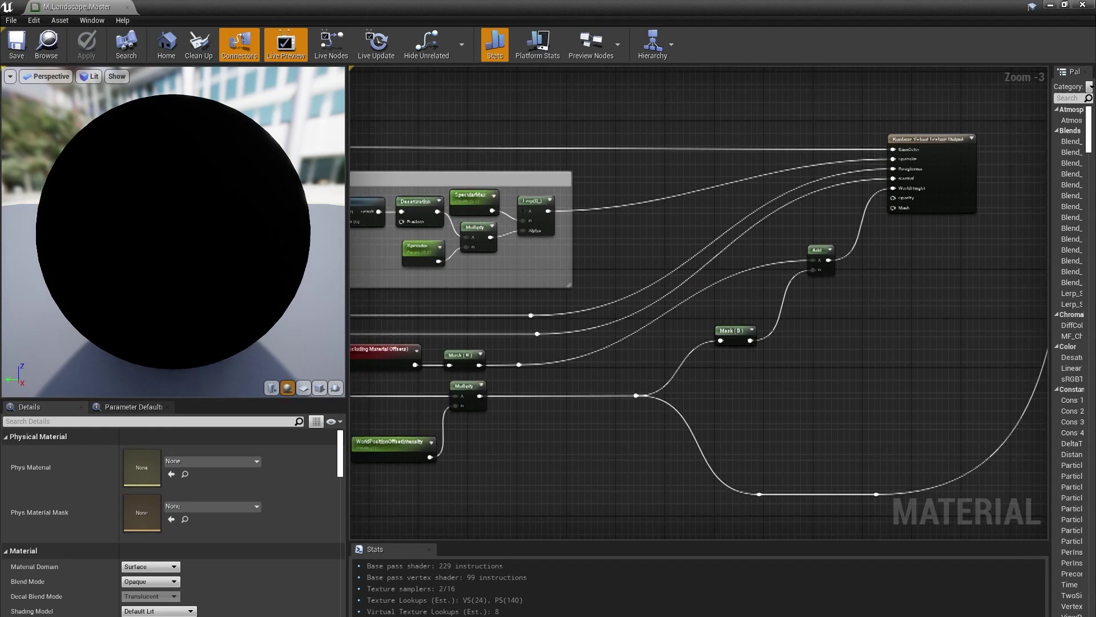
{"action": "right_click_drag", "start_coordinate": [985, 113], "coordinate": [933, 125]}
{"action": "right_click_drag", "start_coordinate": [465, 365], "coordinate": [733, 362]}
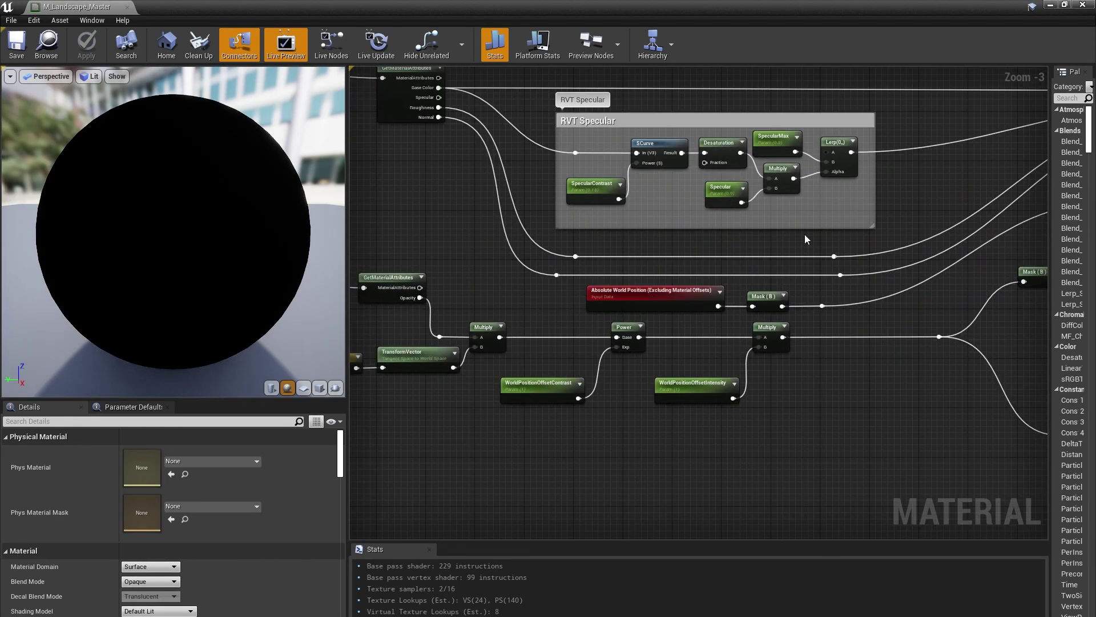
{"action": "right_click_drag", "start_coordinate": [805, 235], "coordinate": [768, 616]}
{"action": "right_click_drag", "start_coordinate": [505, 419], "coordinate": [637, 403]}
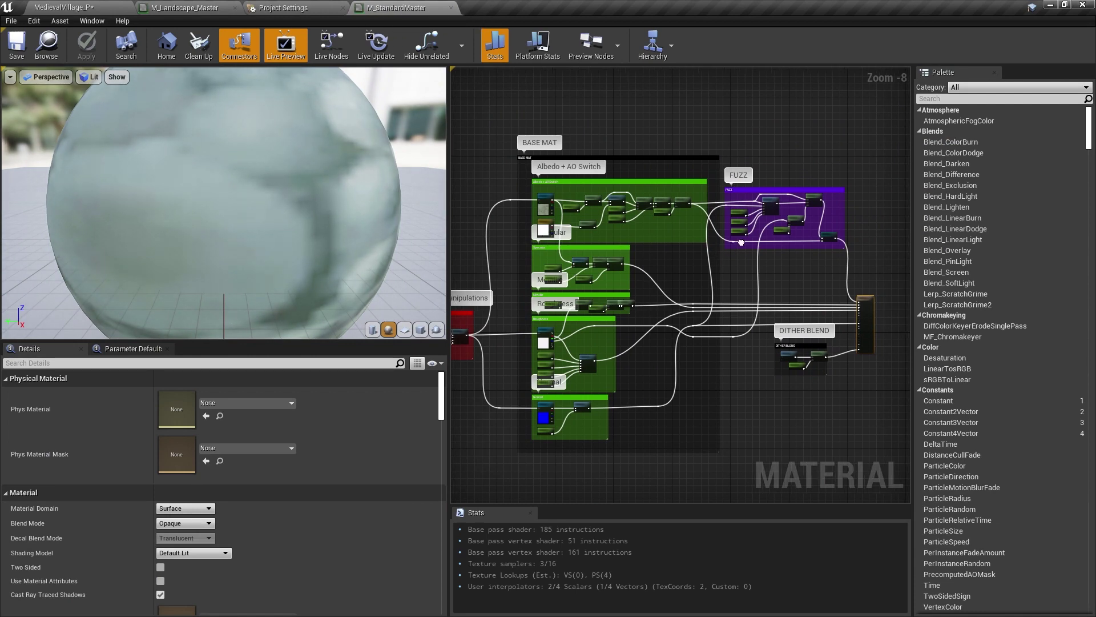
Step: Zoom into the layer graph and open the ML_Dirt function node
{"action": "scroll", "coordinate": [837, 214], "scroll_direction": "up", "scroll_amount": 6}
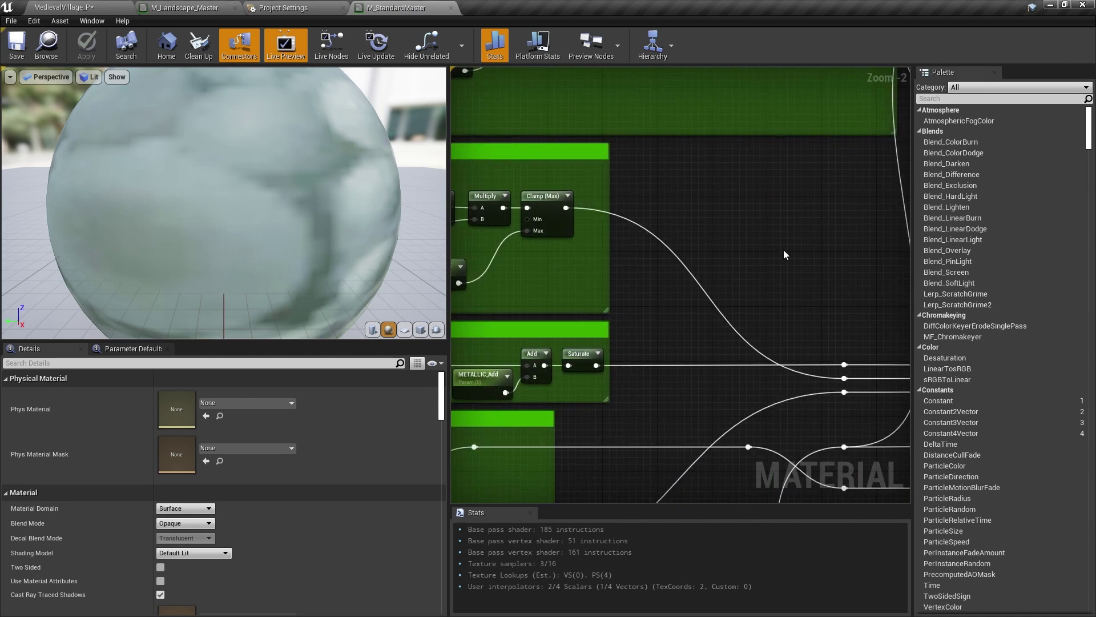
{"action": "double_click", "coordinate": [753, 268]}
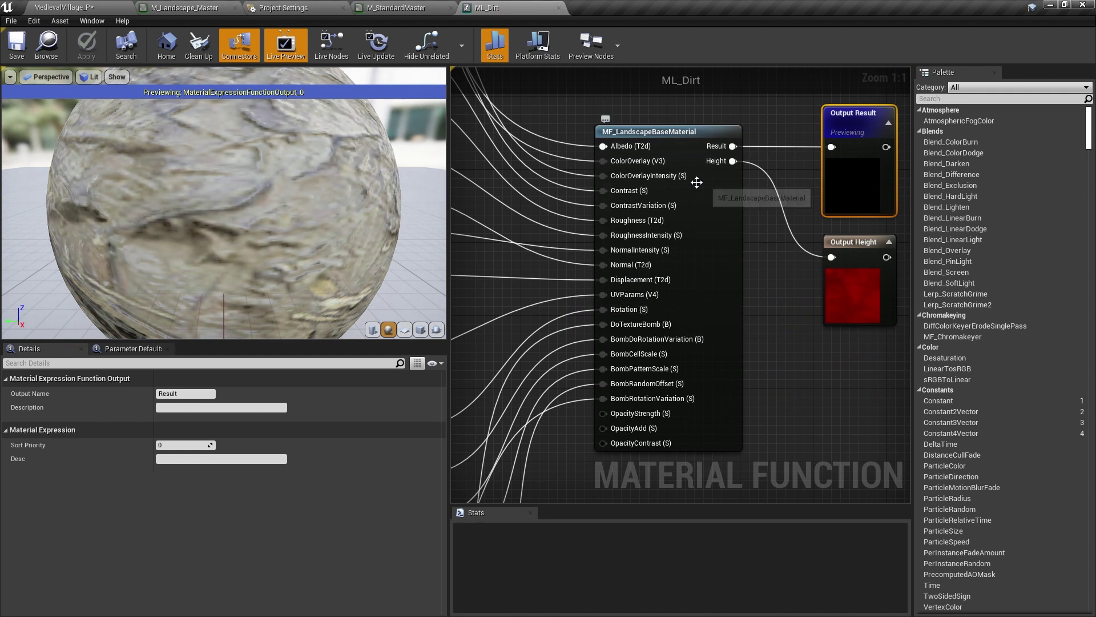
Step: Open MF_LandscapeBaseMaterial and pan and zoom around its texture sample nodes
{"action": "double_click", "coordinate": [672, 206]}
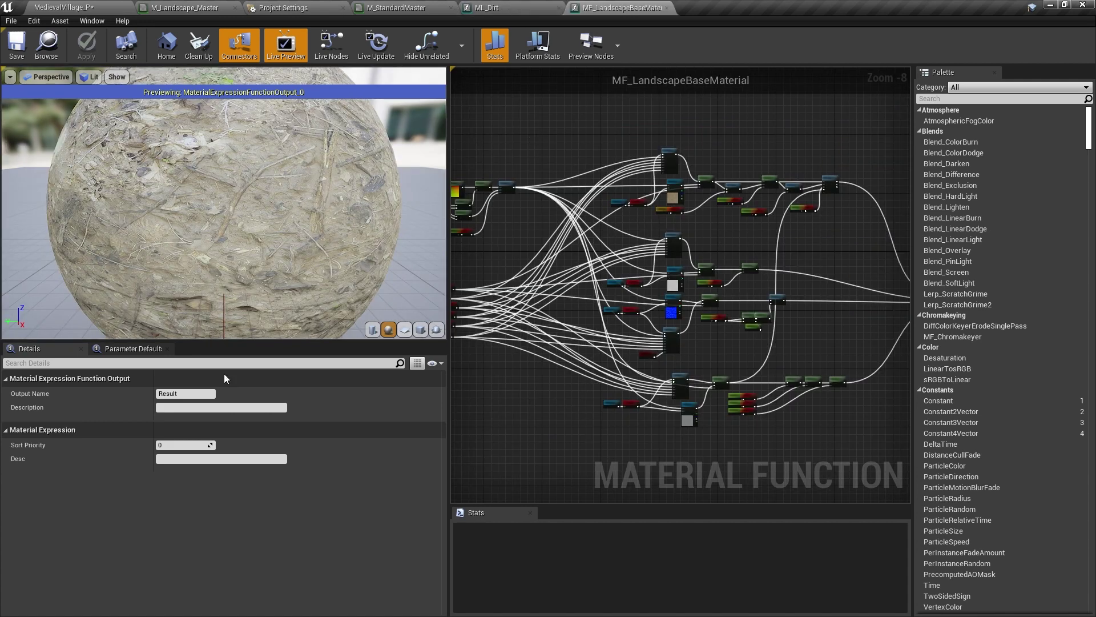
{"action": "right_click_drag", "start_coordinate": [728, 312], "coordinate": [721, 300]}
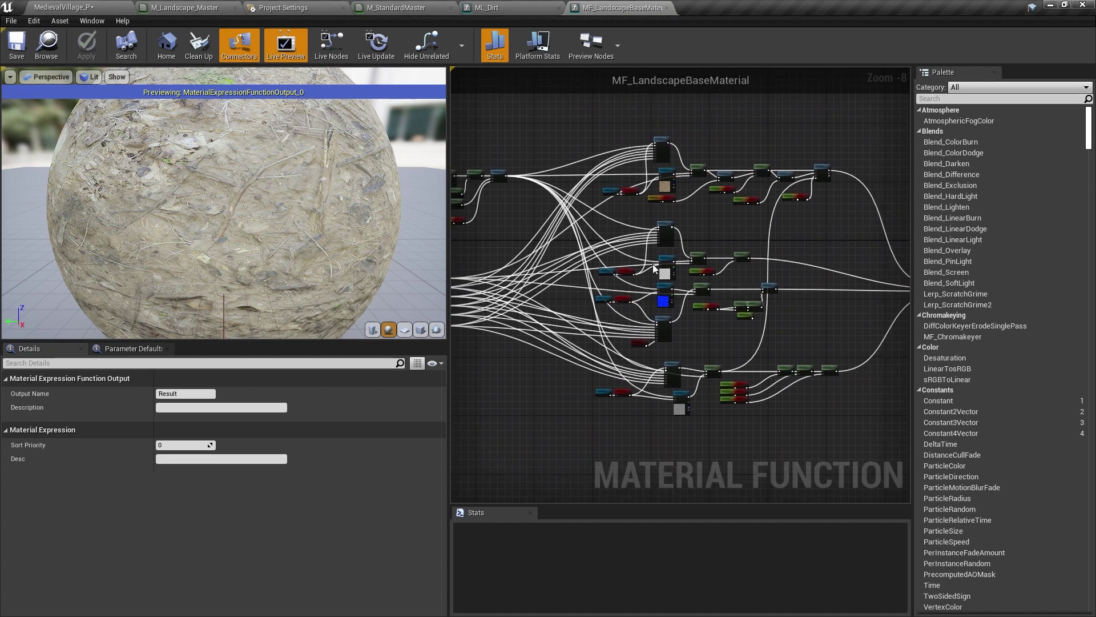
{"action": "scroll", "coordinate": [655, 268], "scroll_direction": "up", "scroll_amount": 5}
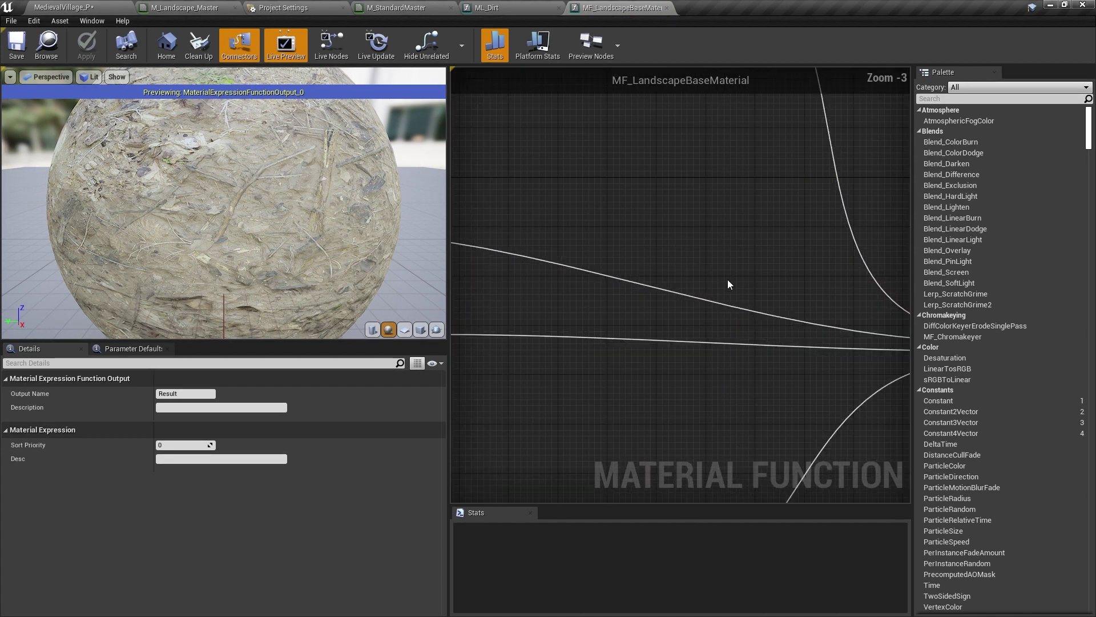
{"action": "scroll", "coordinate": [728, 284], "scroll_direction": "up", "scroll_amount": 3}
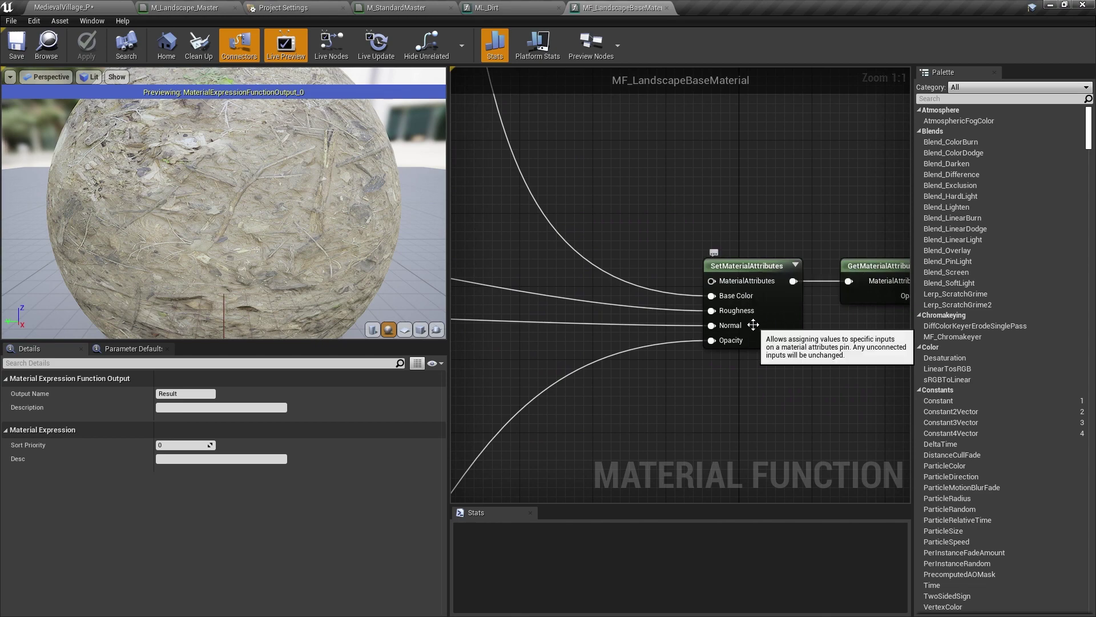
{"action": "scroll", "coordinate": [885, 298], "scroll_direction": "down", "scroll_amount": 5}
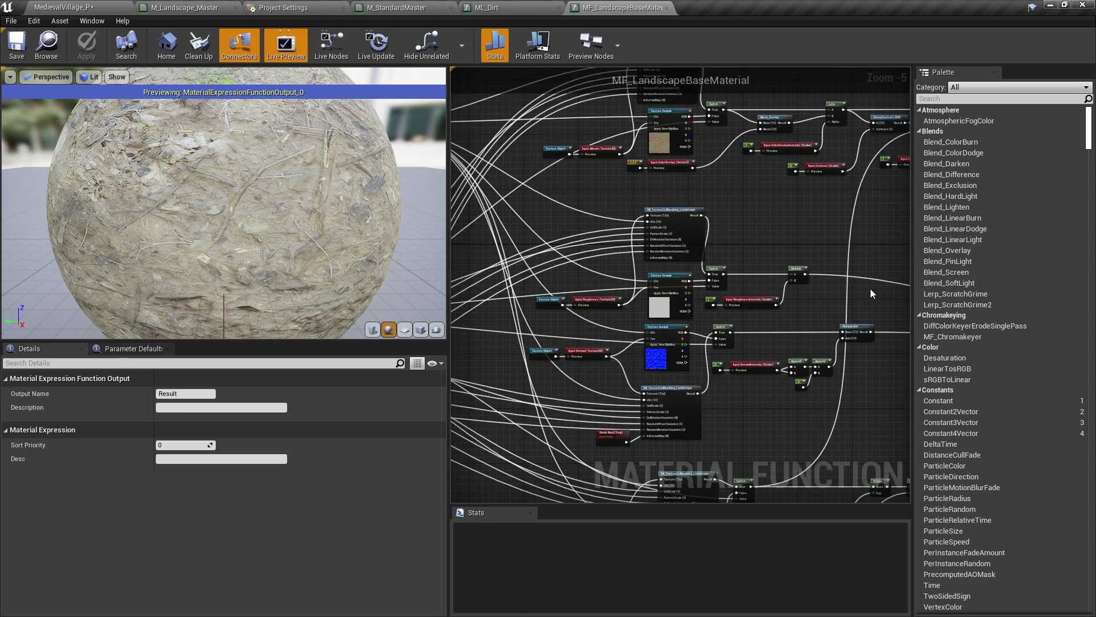
{"action": "scroll", "coordinate": [822, 287], "scroll_direction": "down", "scroll_amount": 3}
{"action": "scroll", "coordinate": [664, 204], "scroll_direction": "up", "scroll_amount": 7}
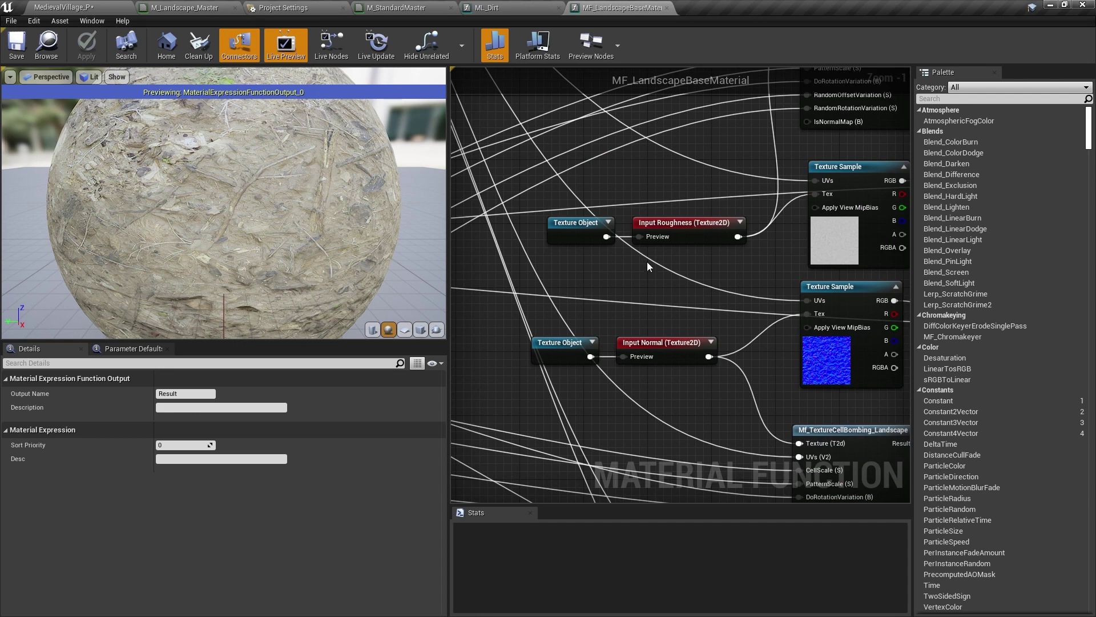
{"action": "right_click_drag", "start_coordinate": [647, 262], "coordinate": [646, 272]}
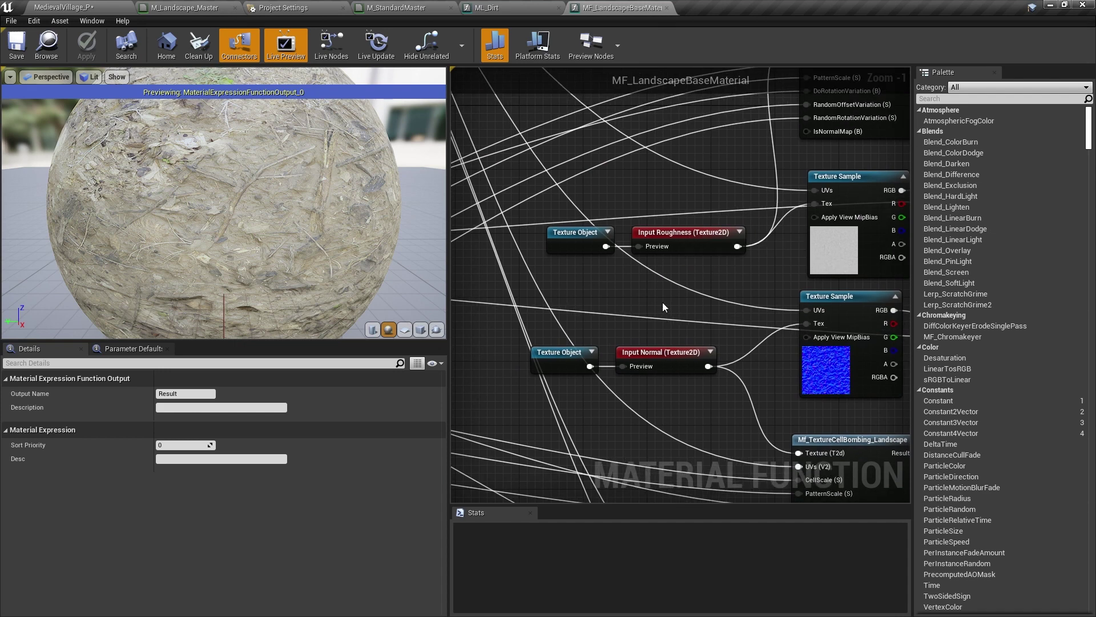
{"action": "right_click_drag", "start_coordinate": [695, 242], "coordinate": [588, 303]}
Step: Orbit the preview sphere and select the Mf_TextureCellBombing_Landscape node
{"action": "left_click_drag", "start_coordinate": [231, 210], "coordinate": [186, 214]}
{"action": "scroll", "coordinate": [231, 210], "scroll_direction": "down", "scroll_amount": 5}
{"action": "right_click_drag", "start_coordinate": [597, 198], "coordinate": [667, 214]}
{"action": "scroll", "coordinate": [667, 214], "scroll_direction": "down", "scroll_amount": 2}
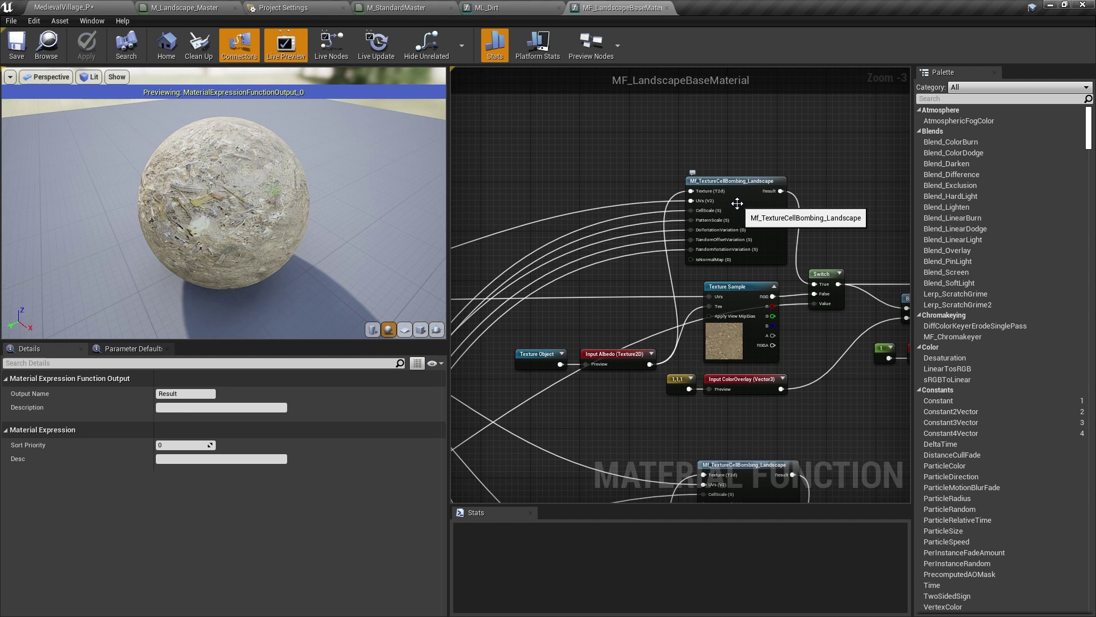
{"action": "left_click", "coordinate": [752, 238]}
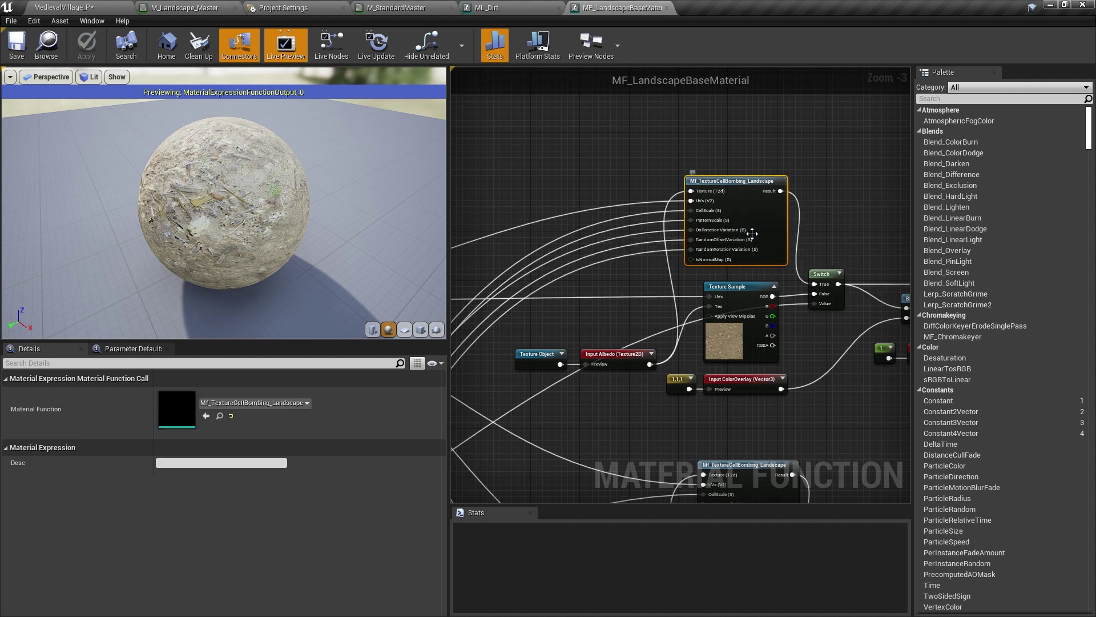
Step: Open Mf_TextureCellBombing_Landscape and select its top Texture Sample for inspection
{"action": "double_click", "coordinate": [693, 251]}
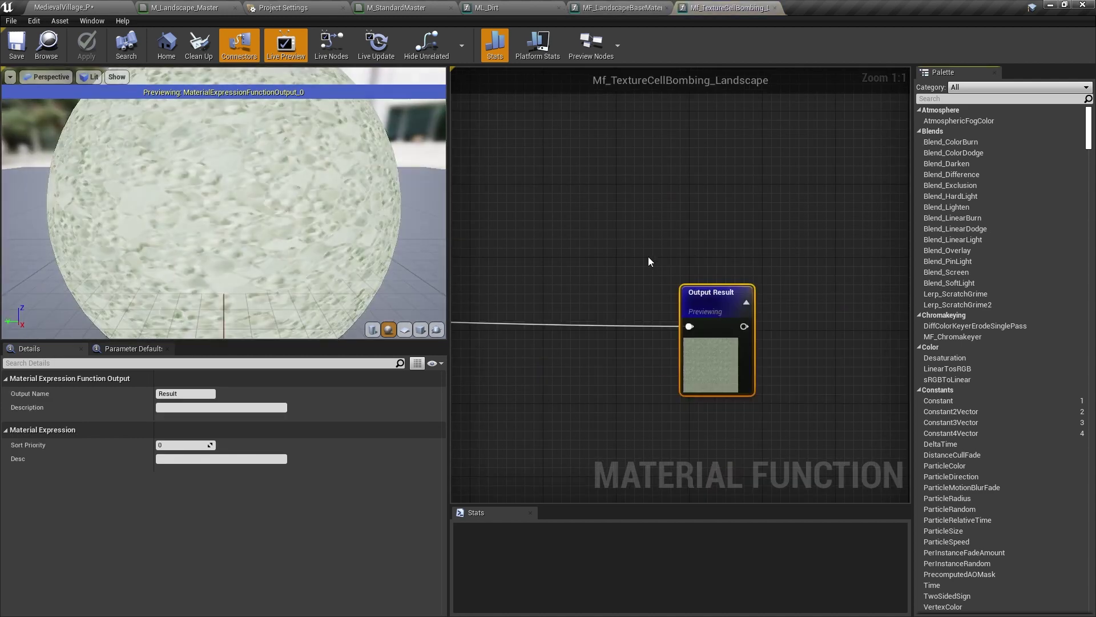
{"action": "scroll", "coordinate": [756, 228], "scroll_direction": "down", "scroll_amount": 5}
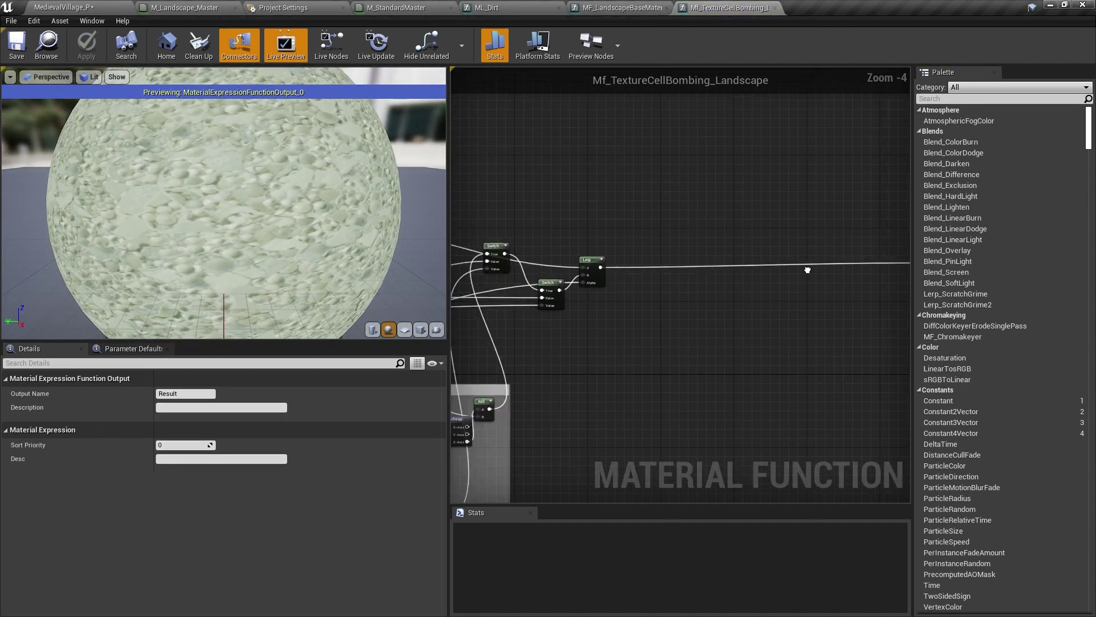
{"action": "scroll", "coordinate": [746, 244], "scroll_direction": "down", "scroll_amount": 2}
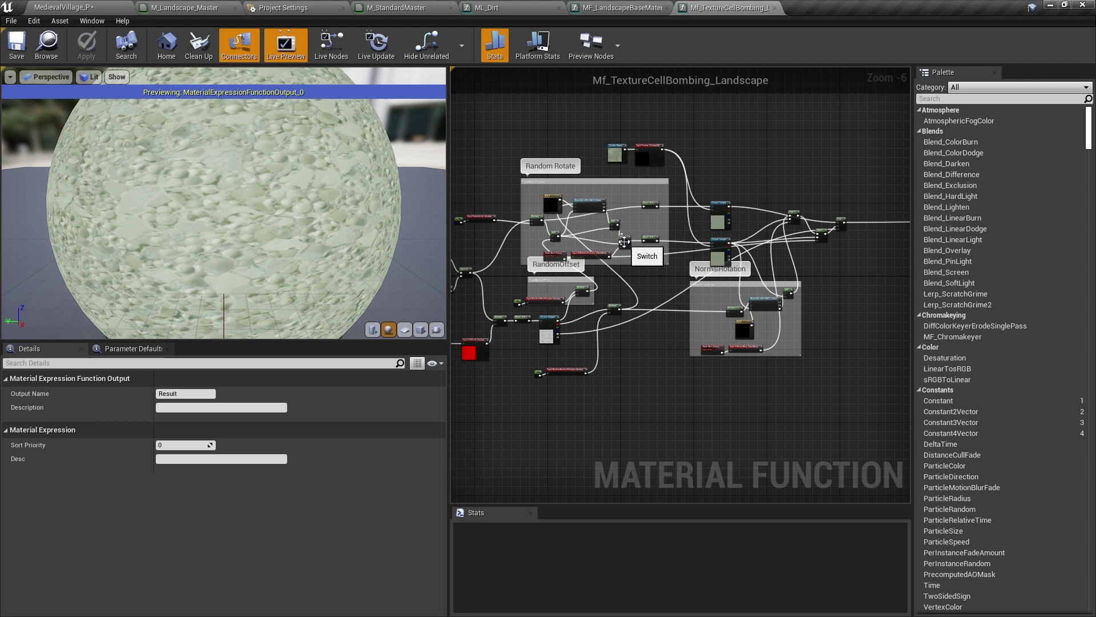
{"action": "scroll", "coordinate": [735, 216], "scroll_direction": "up", "scroll_amount": 6}
{"action": "left_click", "coordinate": [605, 205]}
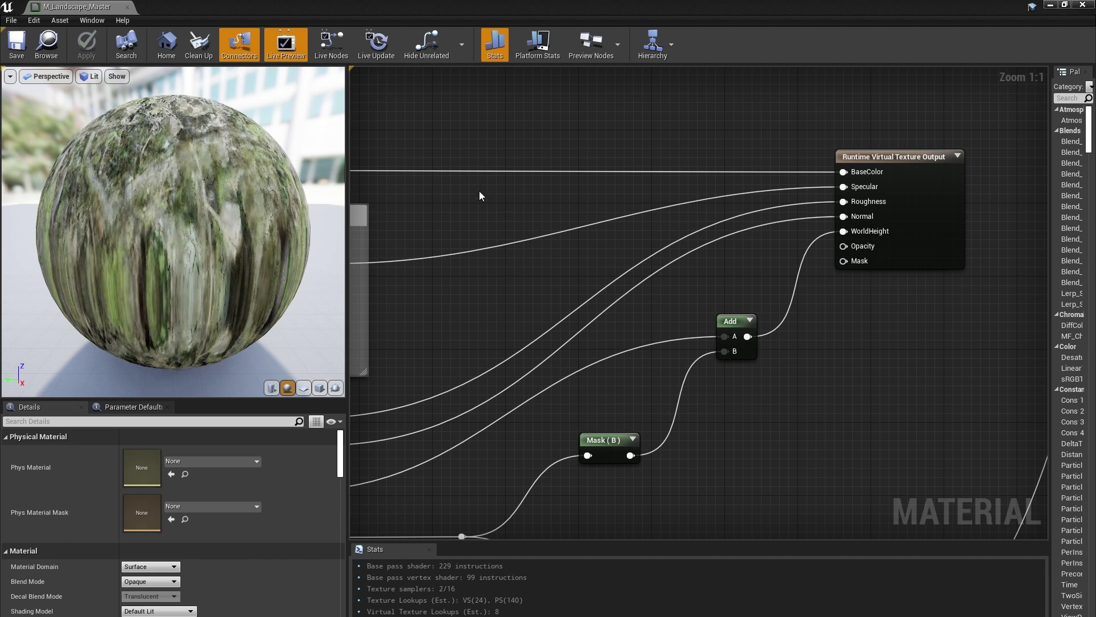
Step: Pan the graph to the VirtualTextureFeatureSwitch and MF_GlancingAngleSpecCorrection nodes
{"action": "right_click_drag", "start_coordinate": [518, 176], "coordinate": [698, 437]}
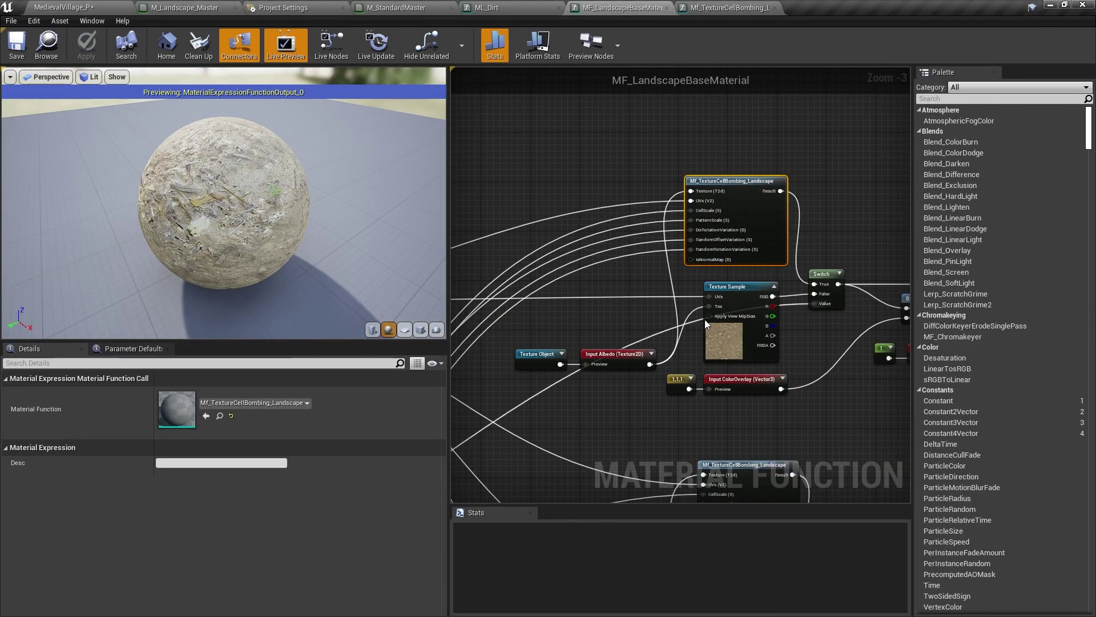
Step: Pan to MF_LandscapeBaseMaterial's output nodes, then select the opacity Texture Sample and zoom out
{"action": "scroll", "coordinate": [705, 320], "scroll_direction": "up", "scroll_amount": 4}
{"action": "right_click_drag", "start_coordinate": [828, 343], "coordinate": [455, 177]}
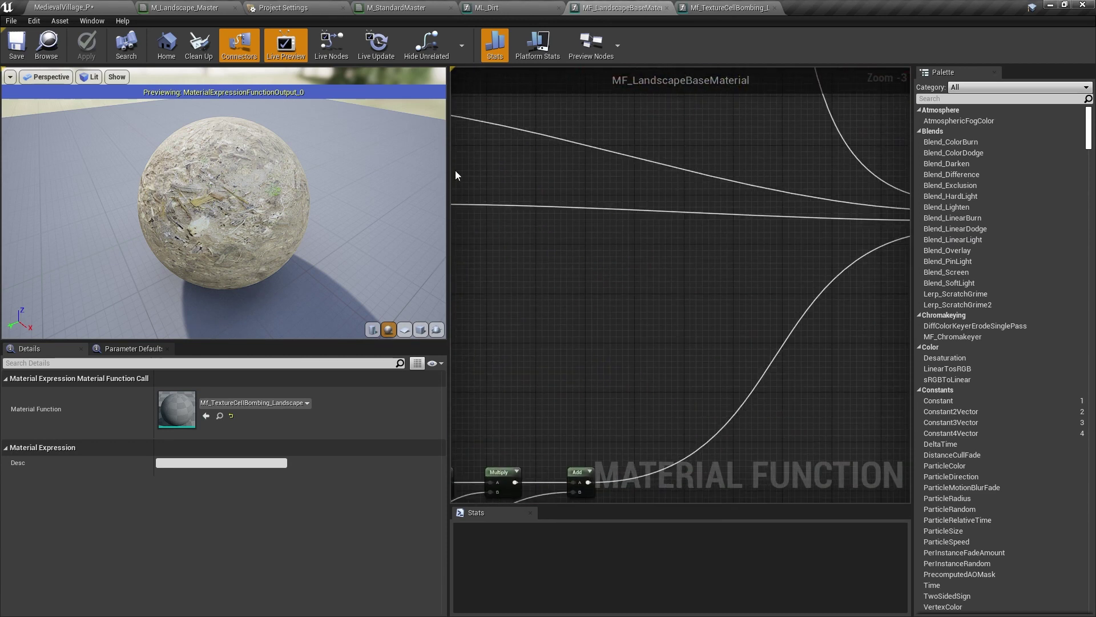
{"action": "right_click_drag", "start_coordinate": [794, 220], "coordinate": [455, 215]}
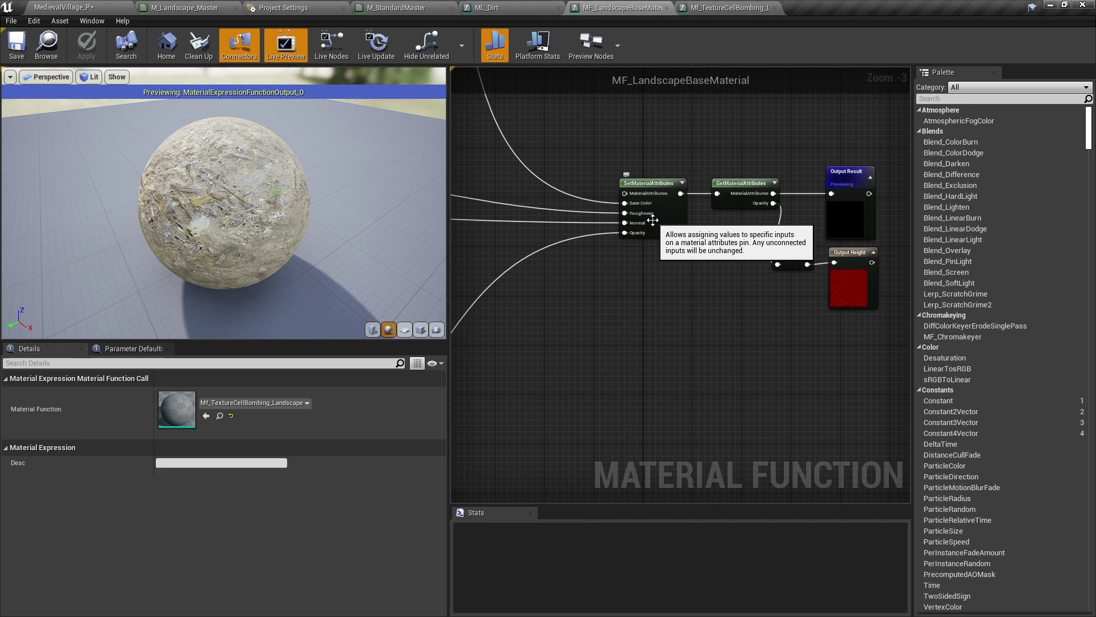
{"action": "right_click_drag", "start_coordinate": [564, 357], "coordinate": [839, 204]}
{"action": "right_click_drag", "start_coordinate": [475, 319], "coordinate": [907, 205]}
{"action": "left_click", "coordinate": [570, 326]}
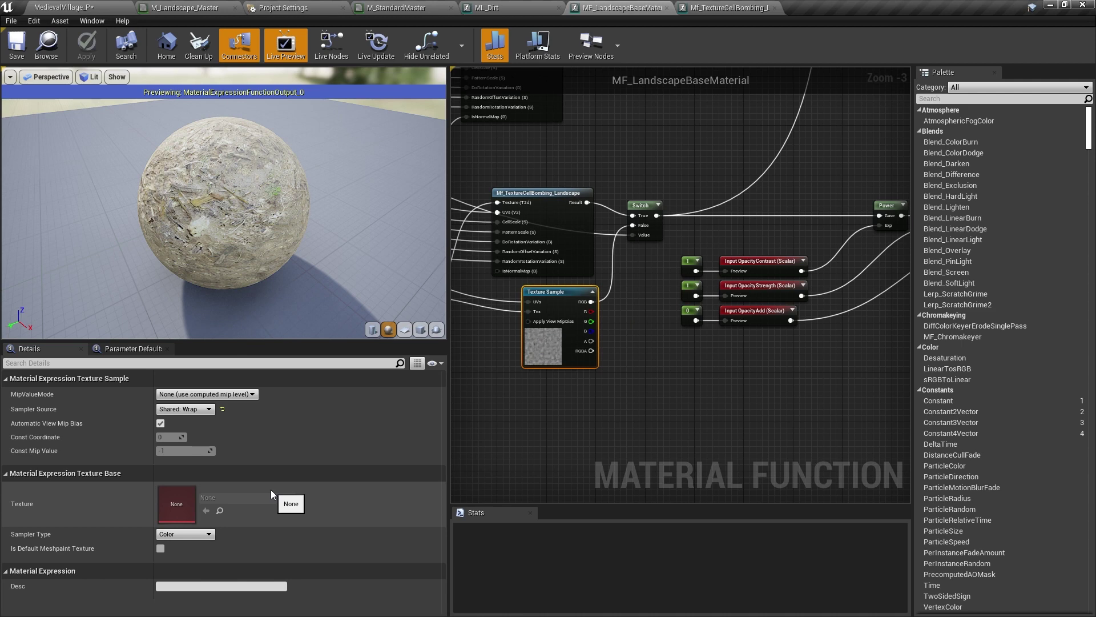
{"action": "scroll", "coordinate": [621, 215], "scroll_direction": "down", "scroll_amount": 6}
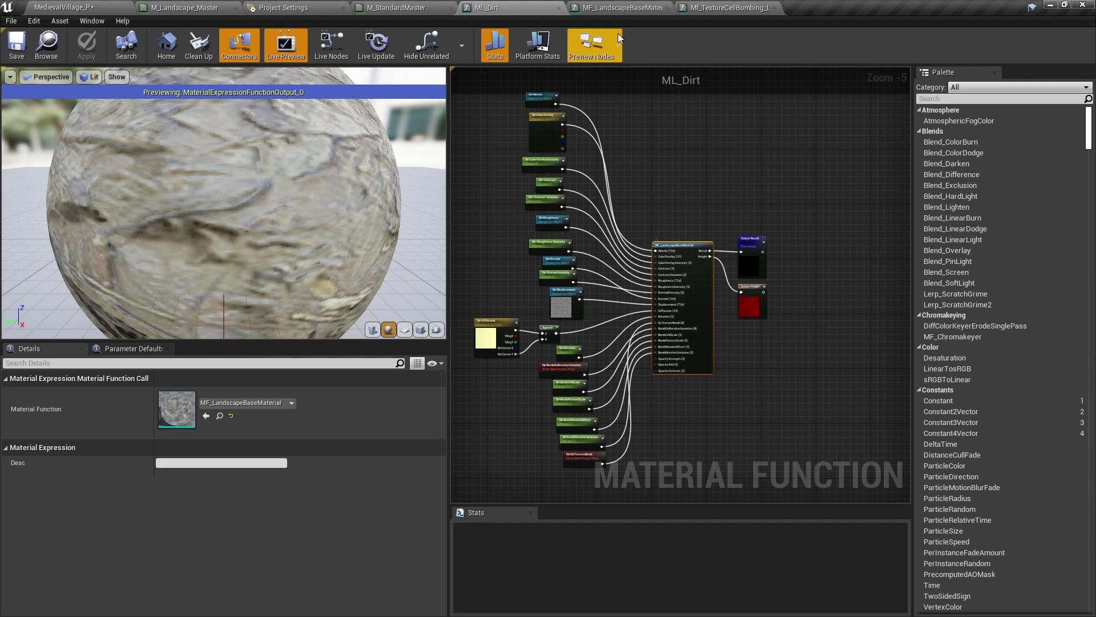
Step: Move through ML_Dirt's dirt parameters and select DirtDisplacement to inspect its settings
{"action": "right_click_drag", "start_coordinate": [551, 185], "coordinate": [587, 284]}
{"action": "scroll", "coordinate": [586, 284], "scroll_direction": "up", "scroll_amount": 5}
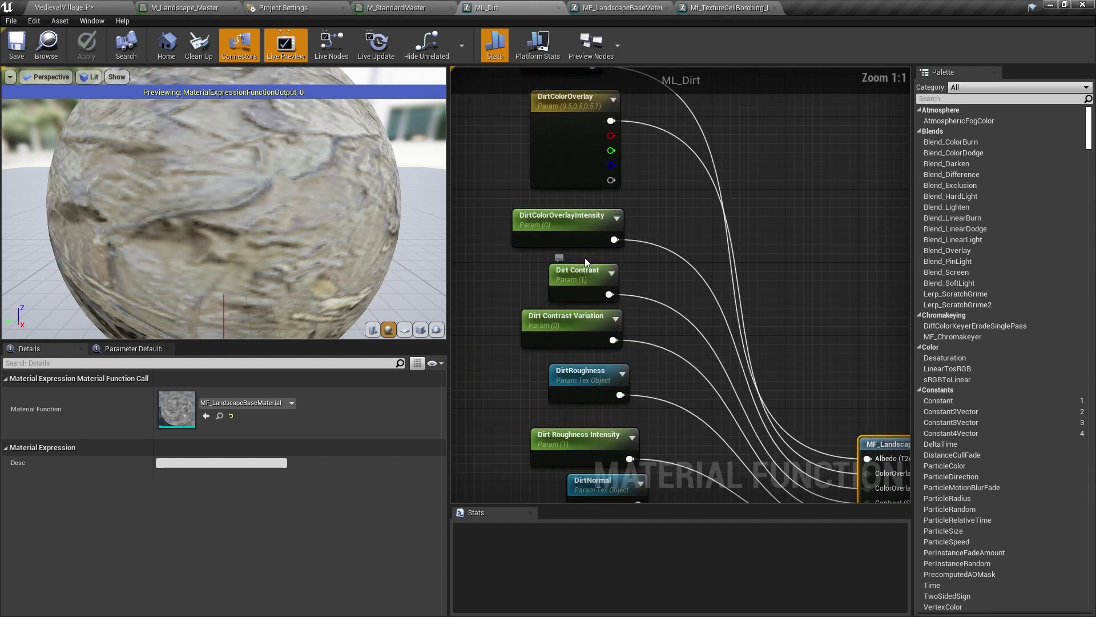
{"action": "right_click_drag", "start_coordinate": [583, 156], "coordinate": [643, 267]}
{"action": "right_click_drag", "start_coordinate": [652, 424], "coordinate": [627, 71]}
{"action": "left_click", "coordinate": [659, 325]}
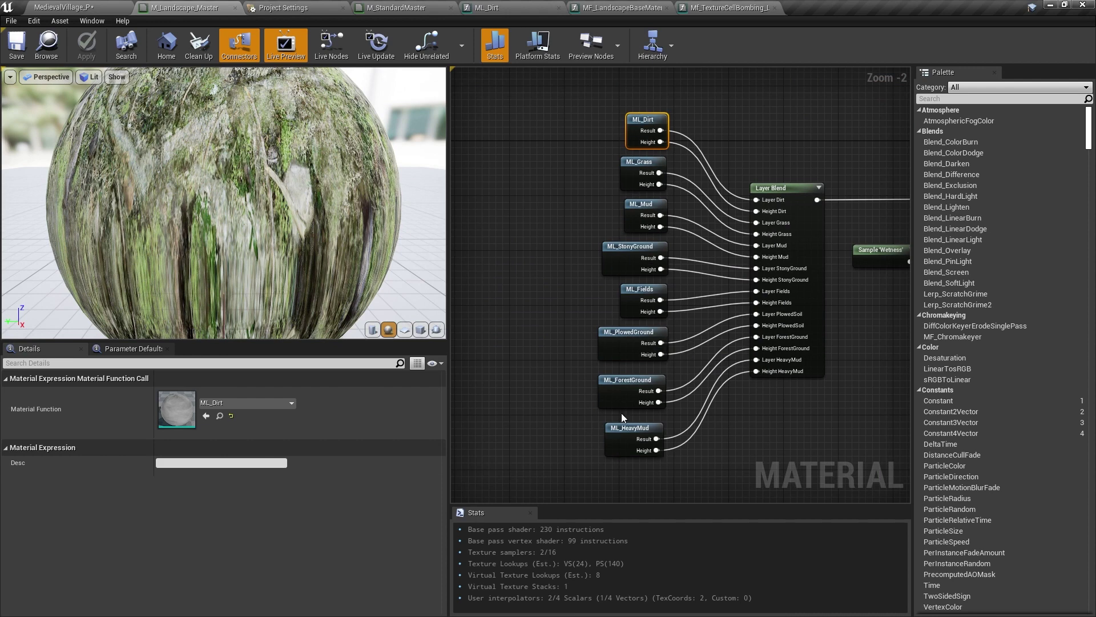
Step: Nudge the Layer Blend graph slightly before moving to the BrickBlending_P level
{"action": "right_click_drag", "start_coordinate": [827, 266], "coordinate": [755, 254]}
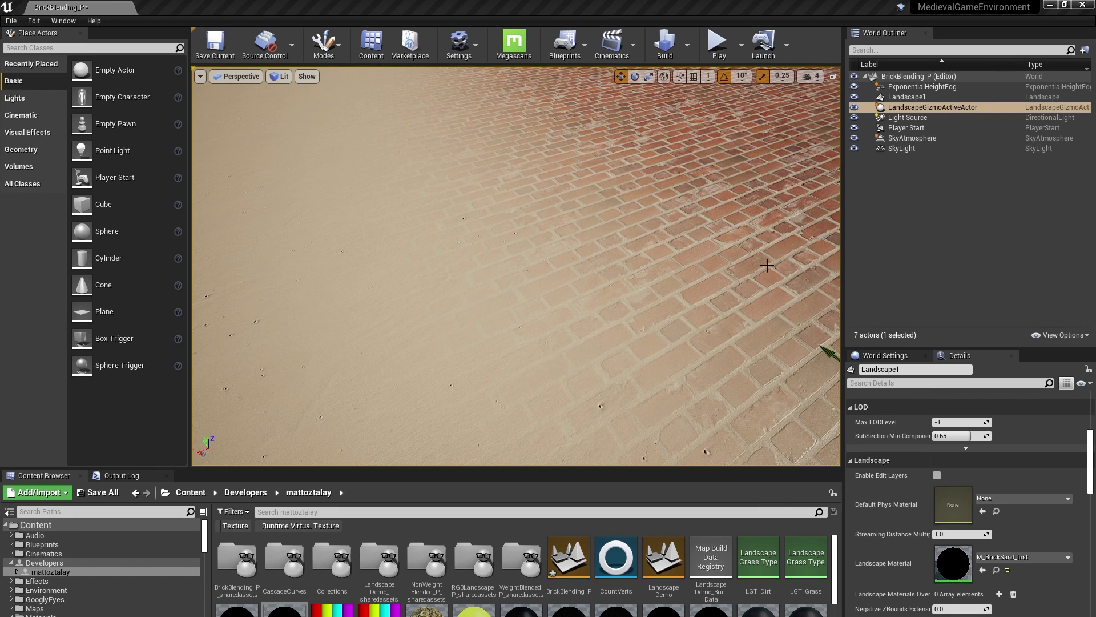
Step: Turn the viewport camera across the landscape to show the brick paving blended with sand
{"action": "right_click_drag", "start_coordinate": [775, 310], "coordinate": [1010, 251]}
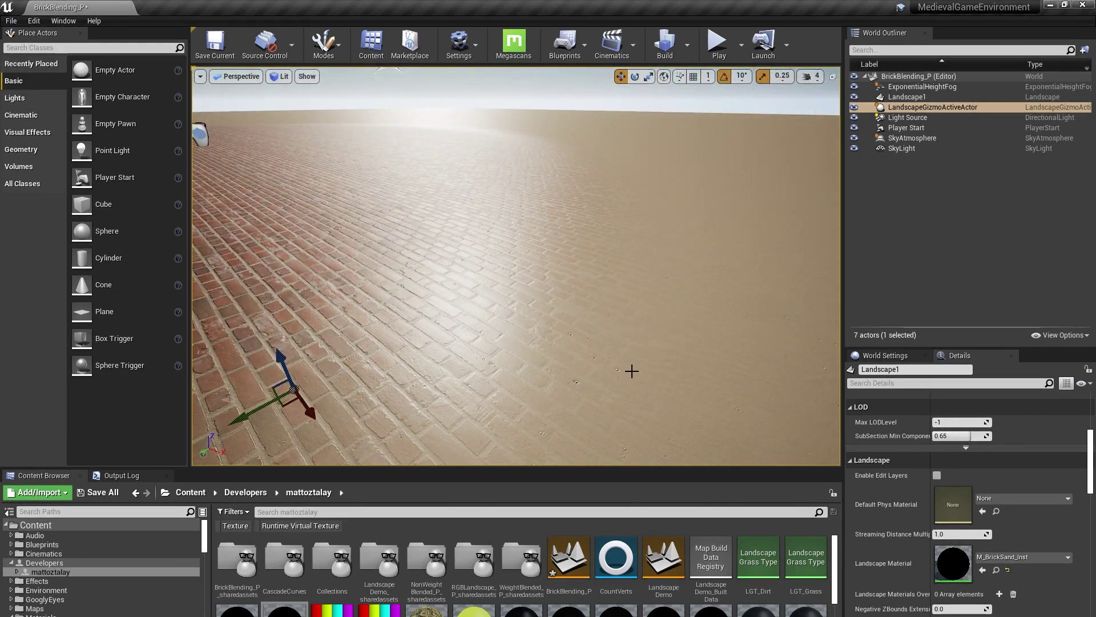
{"action": "right_click_drag", "start_coordinate": [614, 365], "coordinate": [609, 358]}
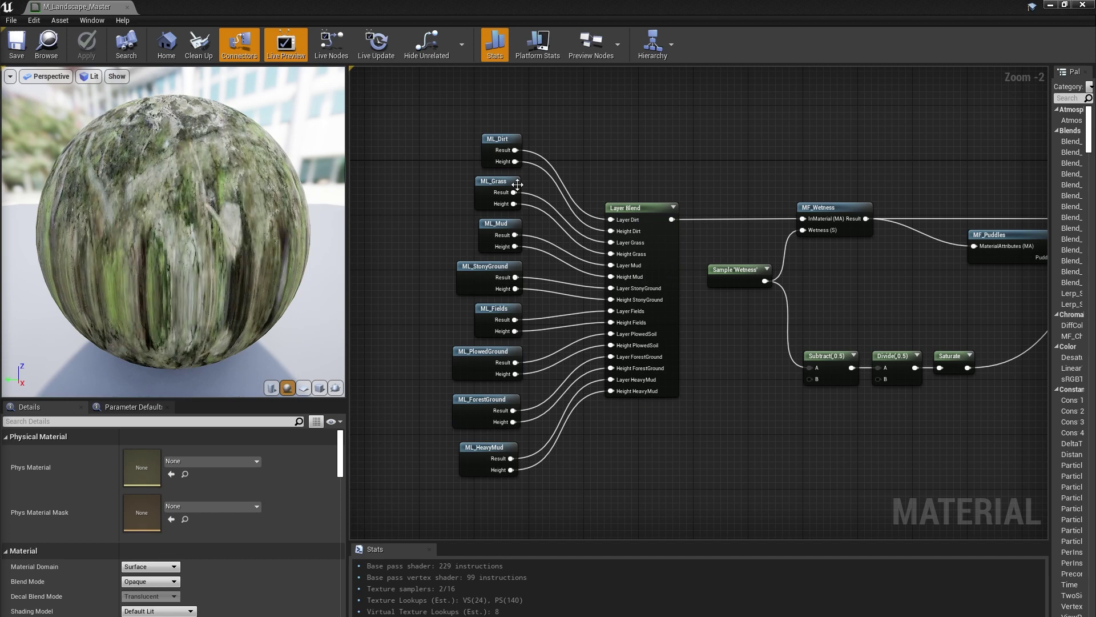
Step: Select Layer Blend and expand its Dirt layer (element 0) settings in Details
{"action": "left_click", "coordinate": [634, 208]}
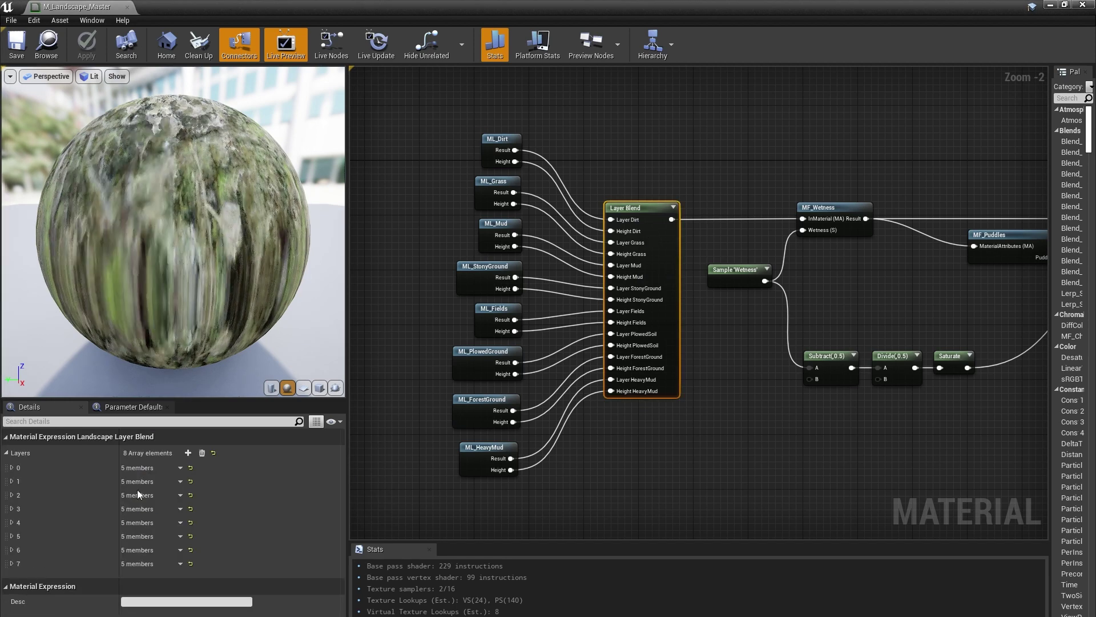
{"action": "left_click", "coordinate": [12, 468]}
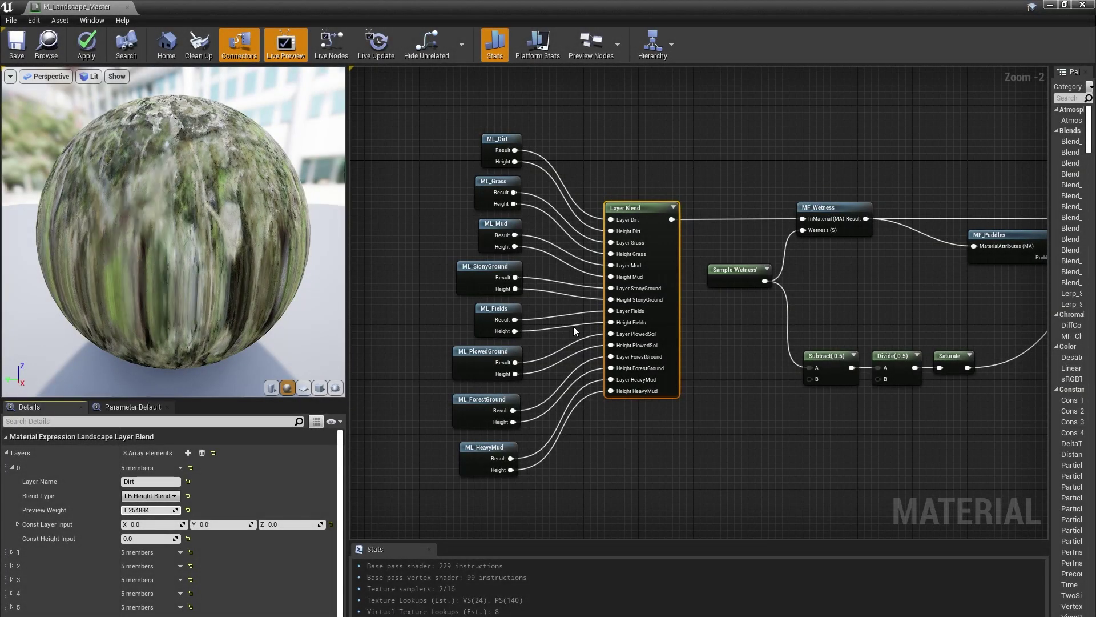
{"action": "right_click_drag", "start_coordinate": [745, 369], "coordinate": [692, 400]}
Step: Pan the graph back to Layer Blend and the MF_Wetness and MF_Puddles nodes
{"action": "left_click_drag", "start_coordinate": [619, 251], "coordinate": [653, 139]}
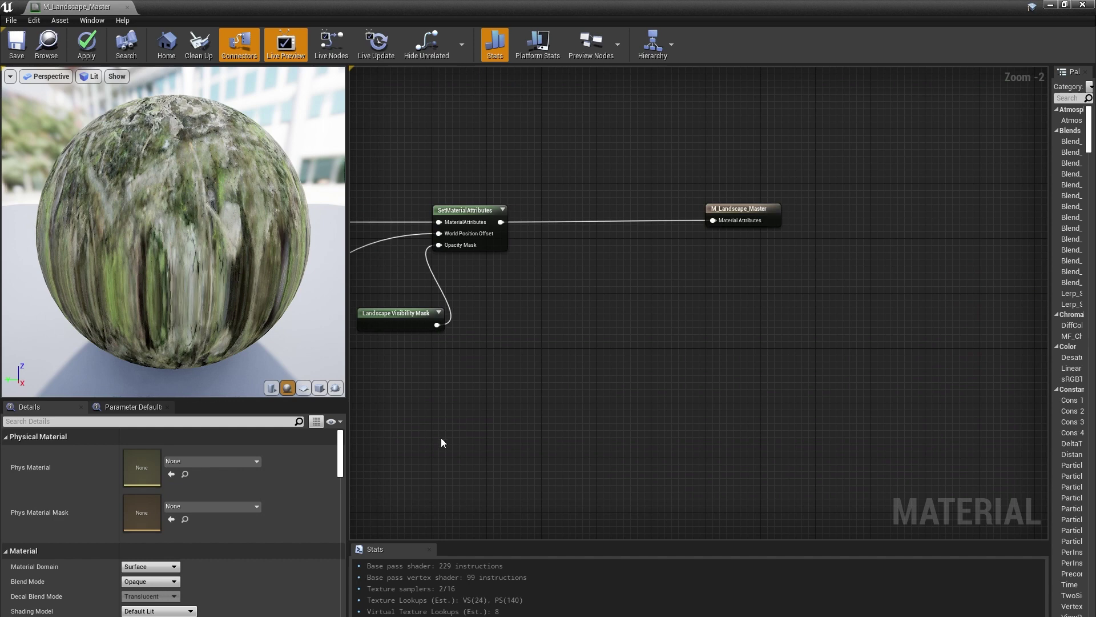
{"action": "right_click_drag", "start_coordinate": [443, 443], "coordinate": [1047, 362]}
{"action": "right_click_drag", "start_coordinate": [456, 341], "coordinate": [994, 309]}
{"action": "right_click_drag", "start_coordinate": [389, 341], "coordinate": [1048, 317]}
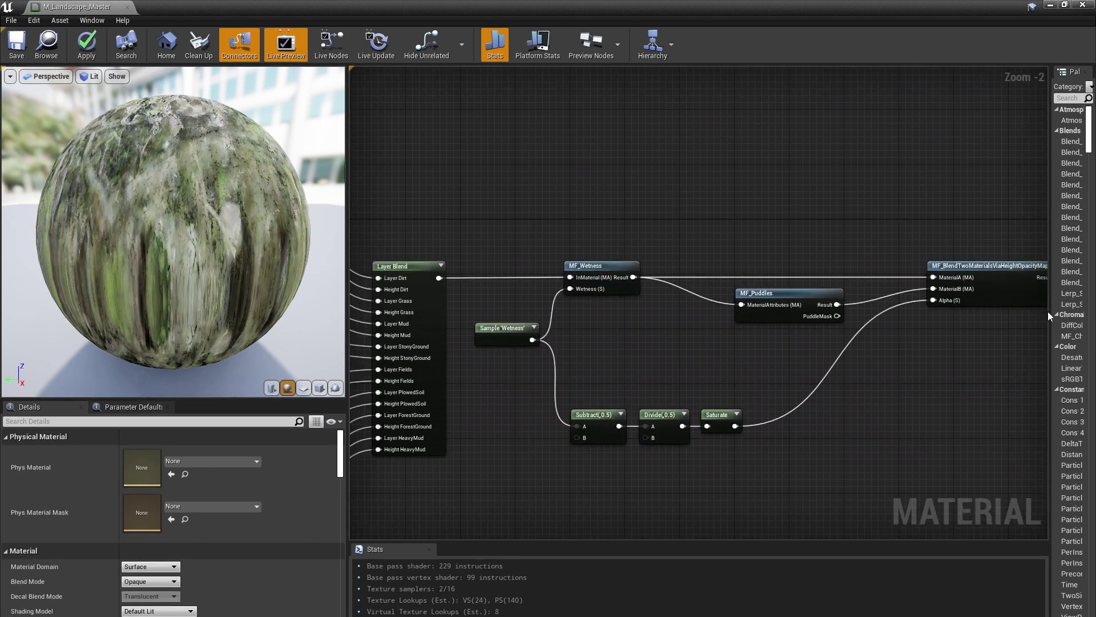
Step: Trace Sample 'Wetness' through Subtract, Divide and Saturate into MF_BlendTwoMaterialsViaHeightOpacityMap's Alpha
{"action": "right_click_drag", "start_coordinate": [841, 370], "coordinate": [1019, 316]}
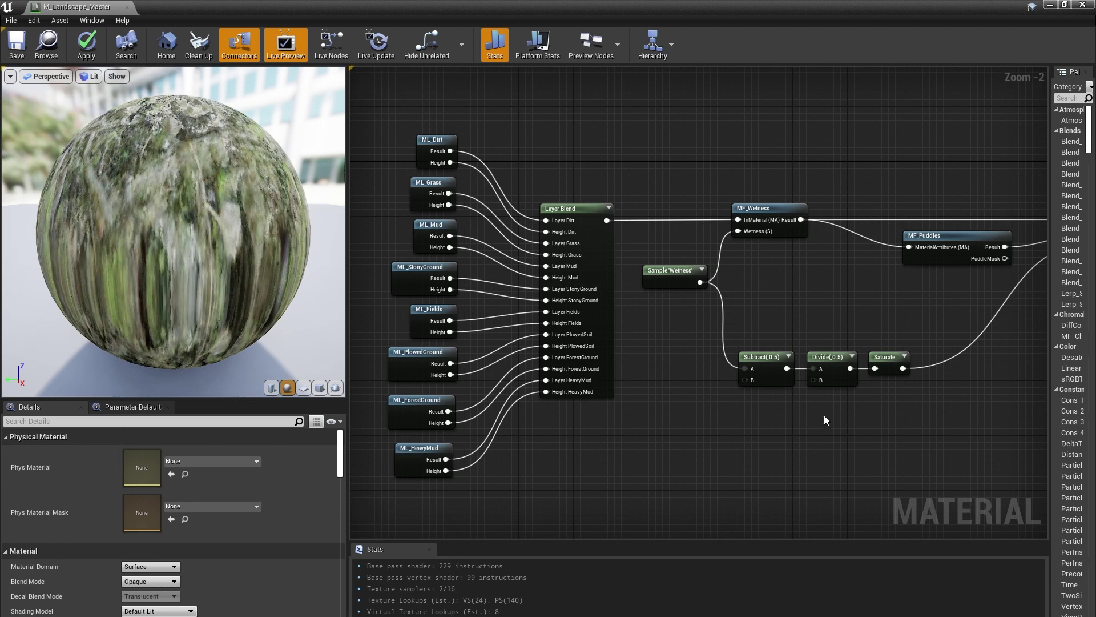
{"action": "right_click_drag", "start_coordinate": [824, 420], "coordinate": [630, 403]}
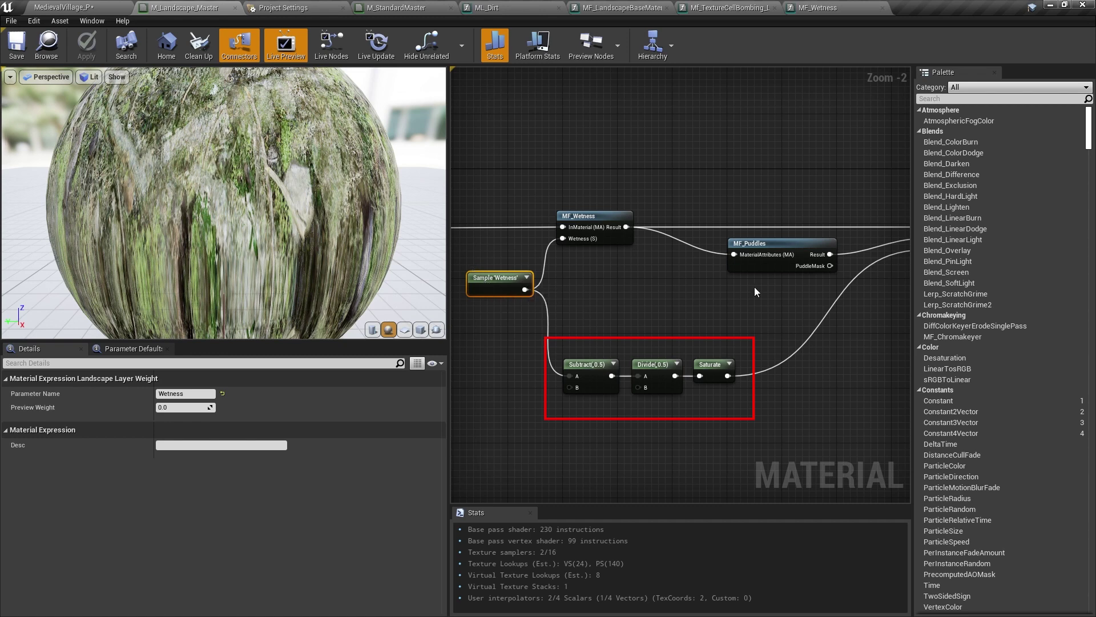
{"action": "right_click_drag", "start_coordinate": [747, 272], "coordinate": [451, 276]}
{"action": "right_click_drag", "start_coordinate": [664, 268], "coordinate": [866, 210]}
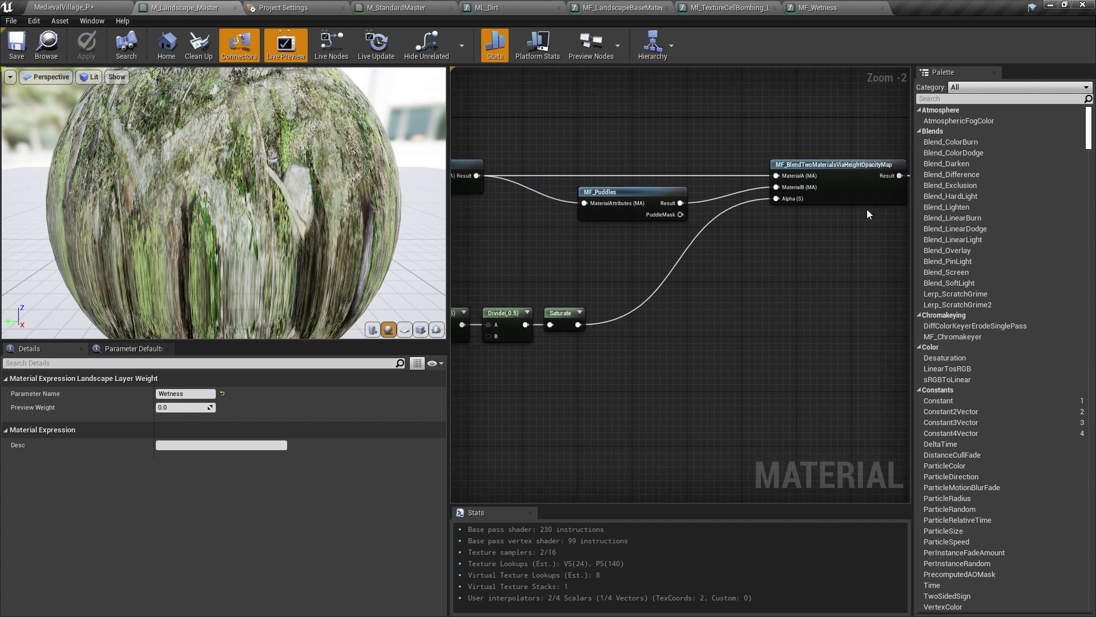
Step: Pan and zoom through MF_Puddles' colour, roughness and mask nodes to its blend and Output Result
{"action": "right_click_drag", "start_coordinate": [823, 239], "coordinate": [736, 242]}
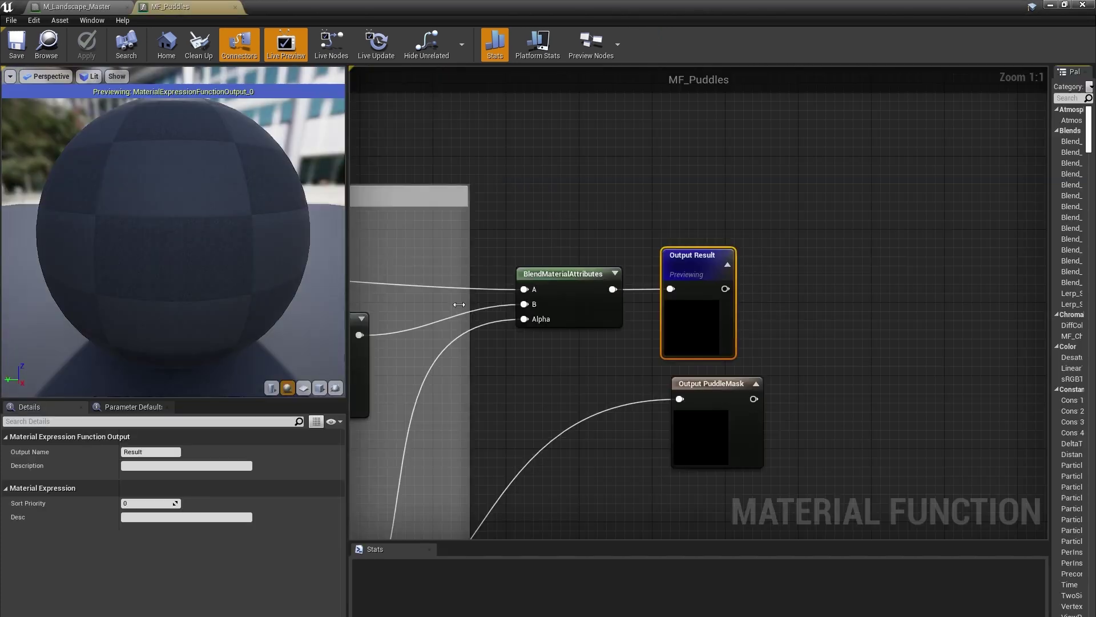
{"action": "right_click_drag", "start_coordinate": [459, 304], "coordinate": [941, 246]}
{"action": "scroll", "coordinate": [720, 266], "scroll_direction": "down", "scroll_amount": 2}
{"action": "right_click_drag", "start_coordinate": [591, 281], "coordinate": [920, 212]}
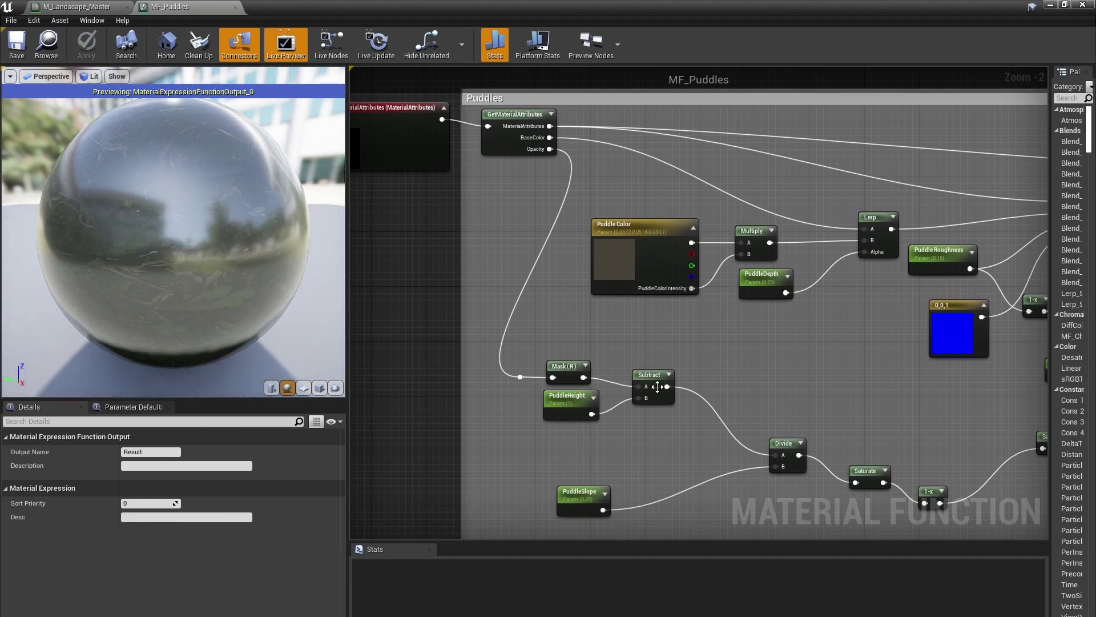
{"action": "right_click_drag", "start_coordinate": [726, 362], "coordinate": [568, 327]}
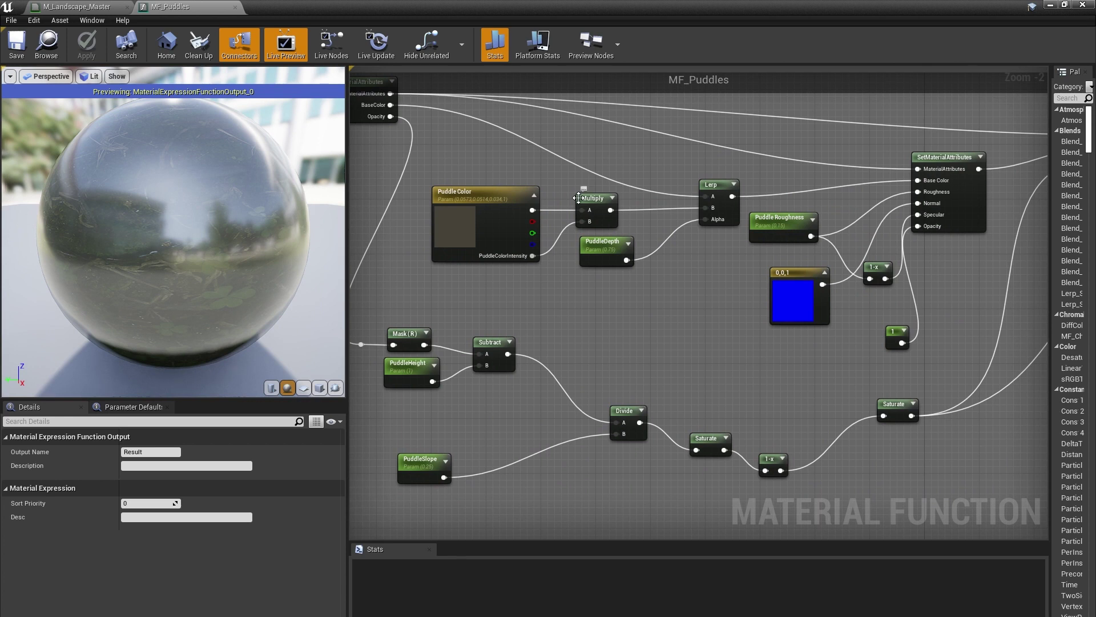
{"action": "right_click_drag", "start_coordinate": [937, 262], "coordinate": [701, 173]}
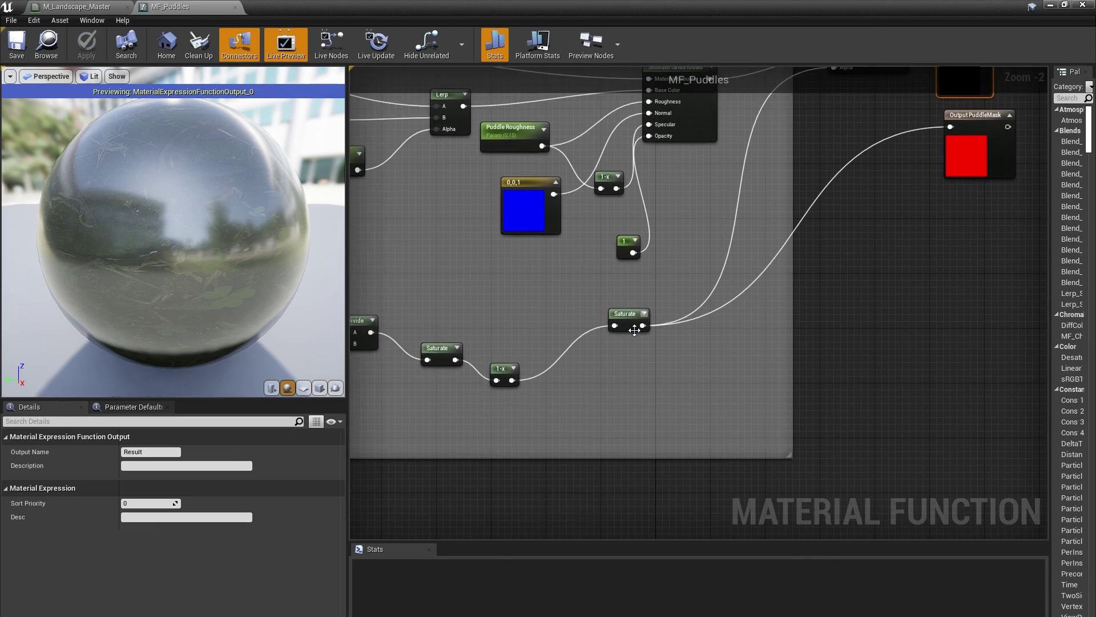
{"action": "right_click_drag", "start_coordinate": [957, 175], "coordinate": [855, 240]}
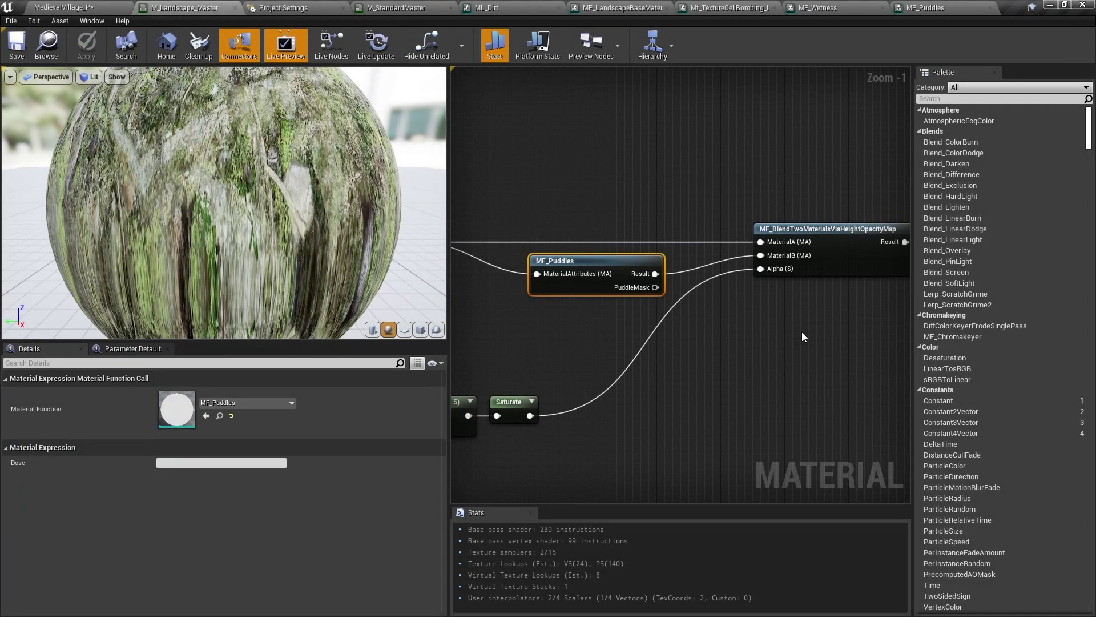
Step: Pan past the Runtime Virtual Texture Output to the RVT Specular group and WorldPositionOffset nodes
{"action": "right_click_drag", "start_coordinate": [805, 332], "coordinate": [377, 165]}
{"action": "right_click_drag", "start_coordinate": [857, 274], "coordinate": [221, 196]}
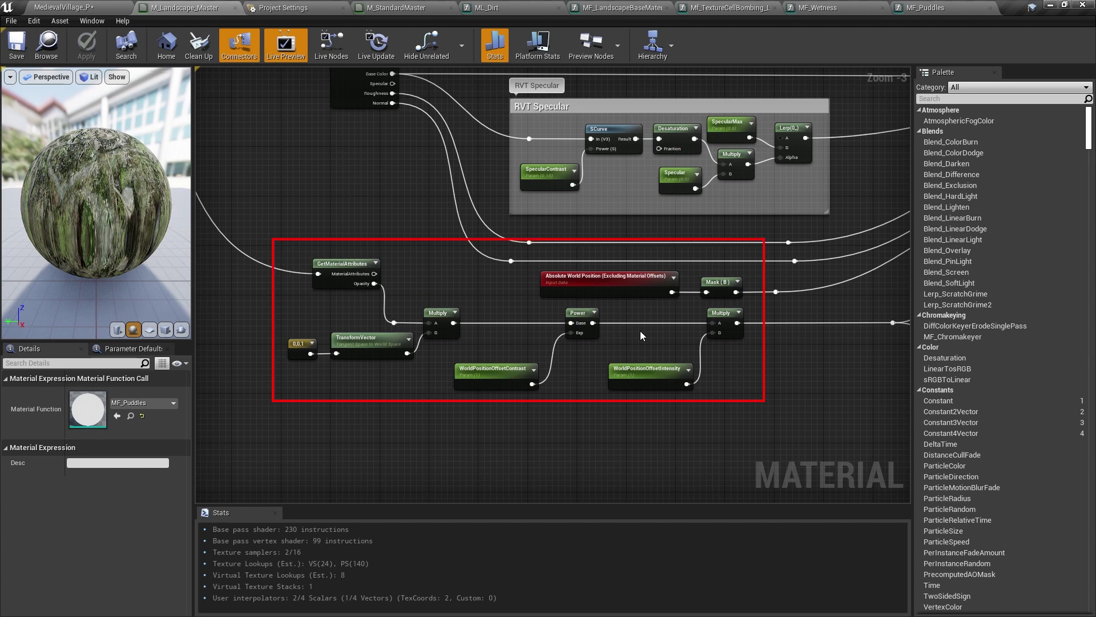
{"action": "right_click_drag", "start_coordinate": [907, 191], "coordinate": [593, 268]}
{"action": "right_click_drag", "start_coordinate": [323, 446], "coordinate": [567, 355]}
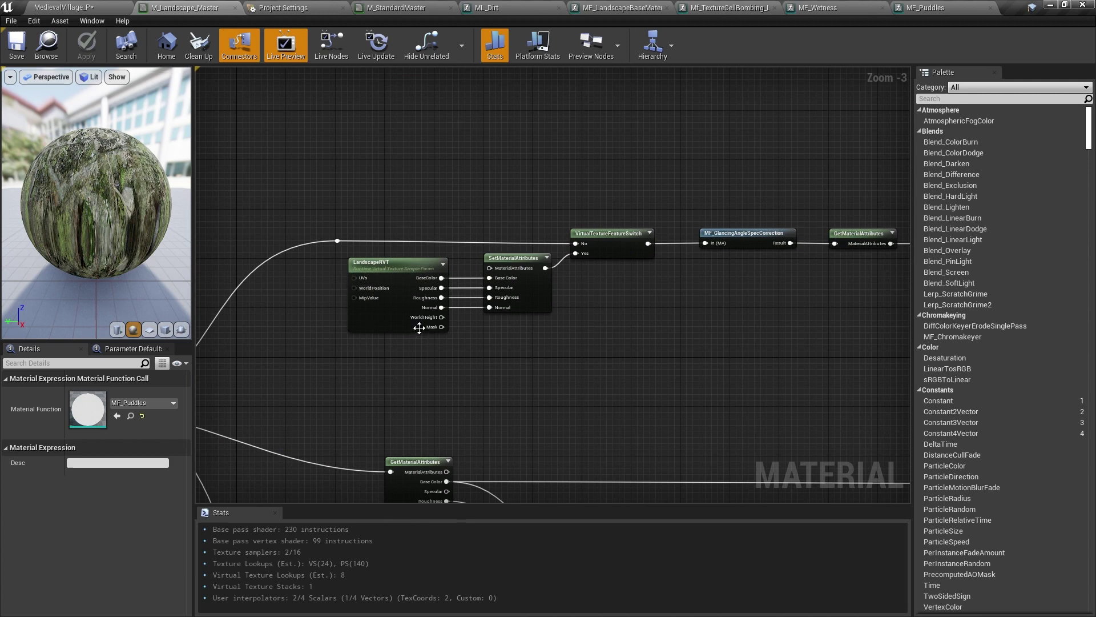
Step: Zoom and pan across LandscapeRVT and VirtualTextureFeatureSwitch toward MF_GlancingAngleSpecCorrection
{"action": "scroll", "coordinate": [322, 322], "scroll_direction": "down", "scroll_amount": 2}
{"action": "right_click_drag", "start_coordinate": [322, 322], "coordinate": [614, 196]}
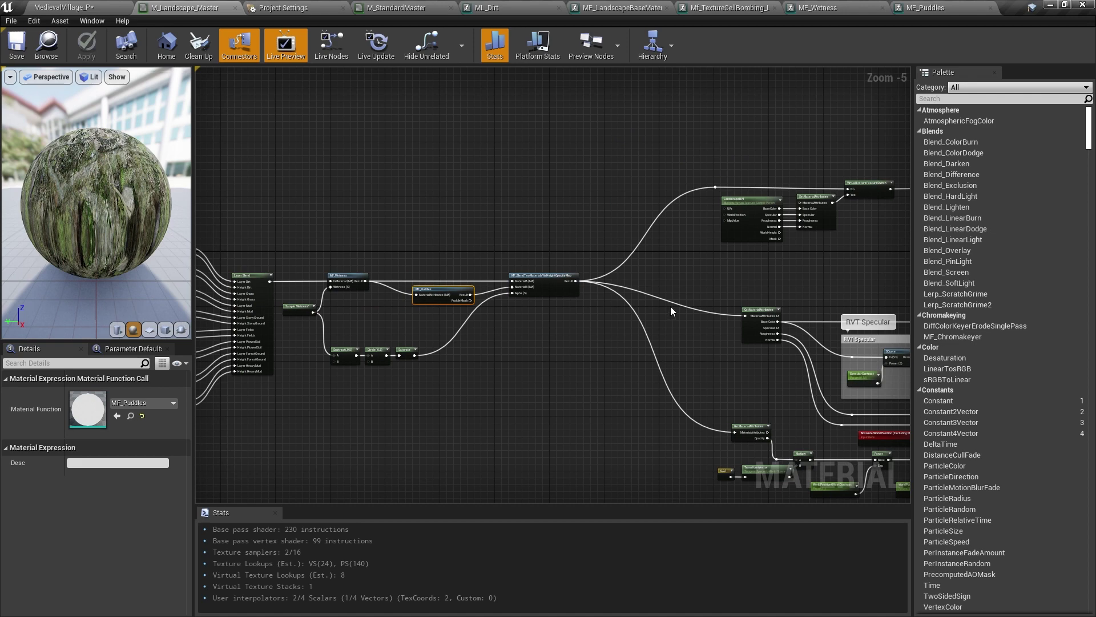
{"action": "right_click_drag", "start_coordinate": [718, 275], "coordinate": [499, 344]}
{"action": "scroll", "coordinate": [499, 344], "scroll_direction": "up", "scroll_amount": 3}
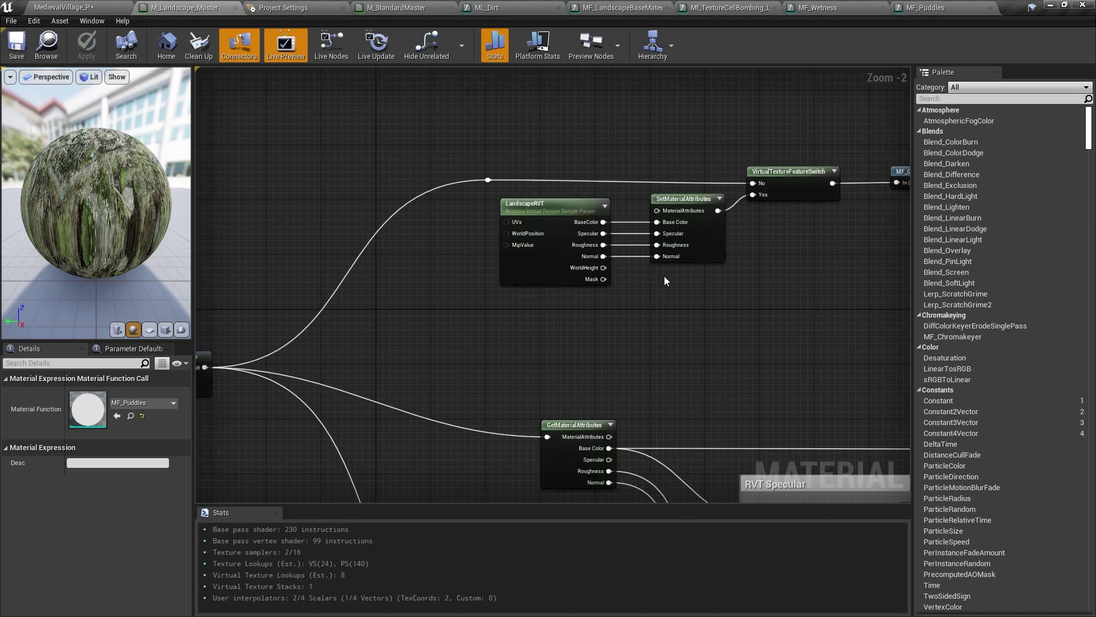
{"action": "right_click_drag", "start_coordinate": [664, 280], "coordinate": [543, 315]}
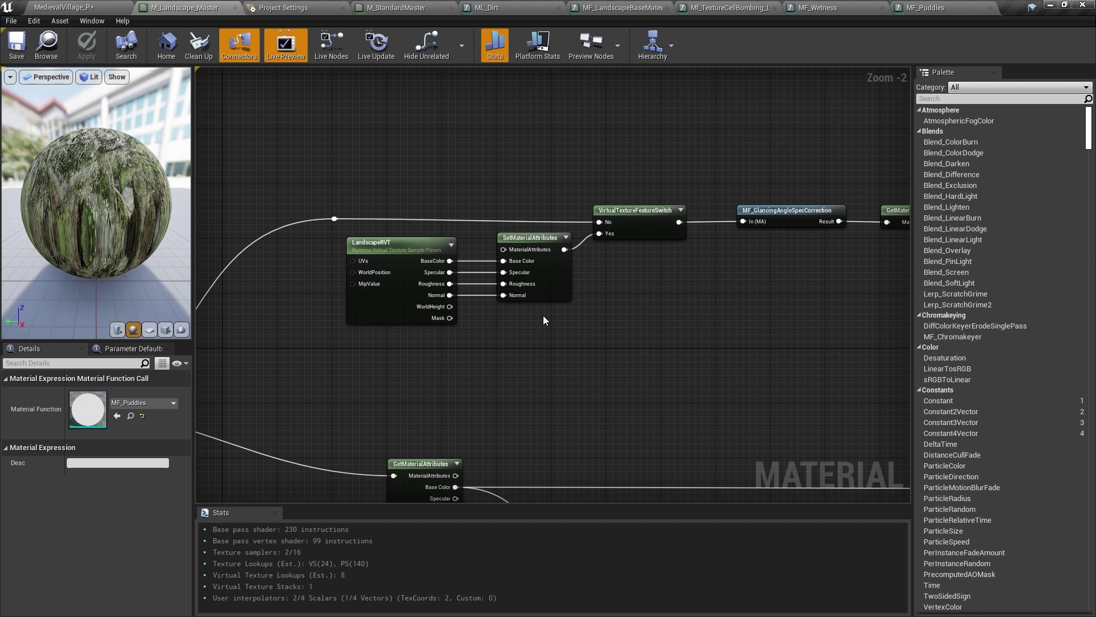
{"action": "right_click_drag", "start_coordinate": [543, 315], "coordinate": [413, 301]}
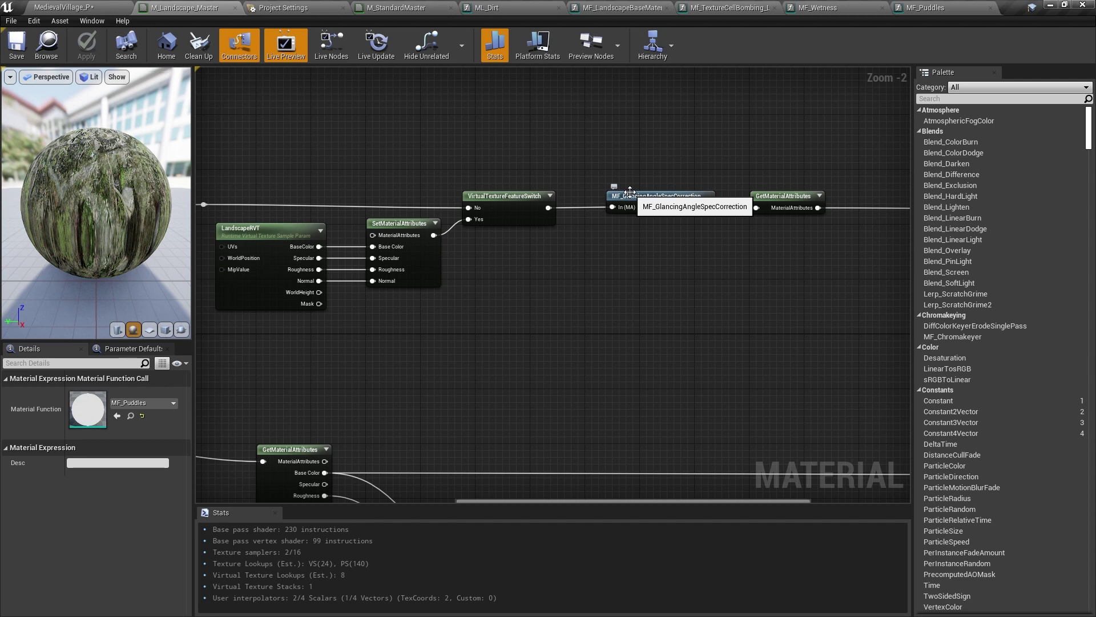
Step: Open MF_GlancingAngleSpecCorrection and follow its Fresnel and PixelDepth chain to the output nodes
{"action": "double_click", "coordinate": [630, 191]}
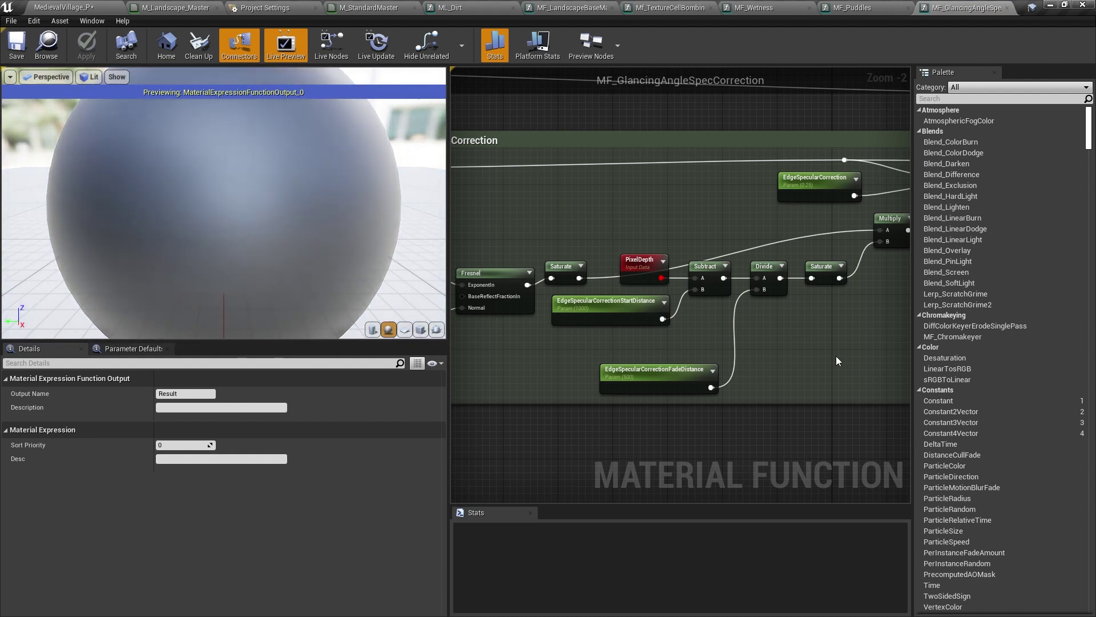
{"action": "right_click_drag", "start_coordinate": [686, 200], "coordinate": [722, 213]}
{"action": "scroll", "coordinate": [723, 217], "scroll_direction": "down", "scroll_amount": 1}
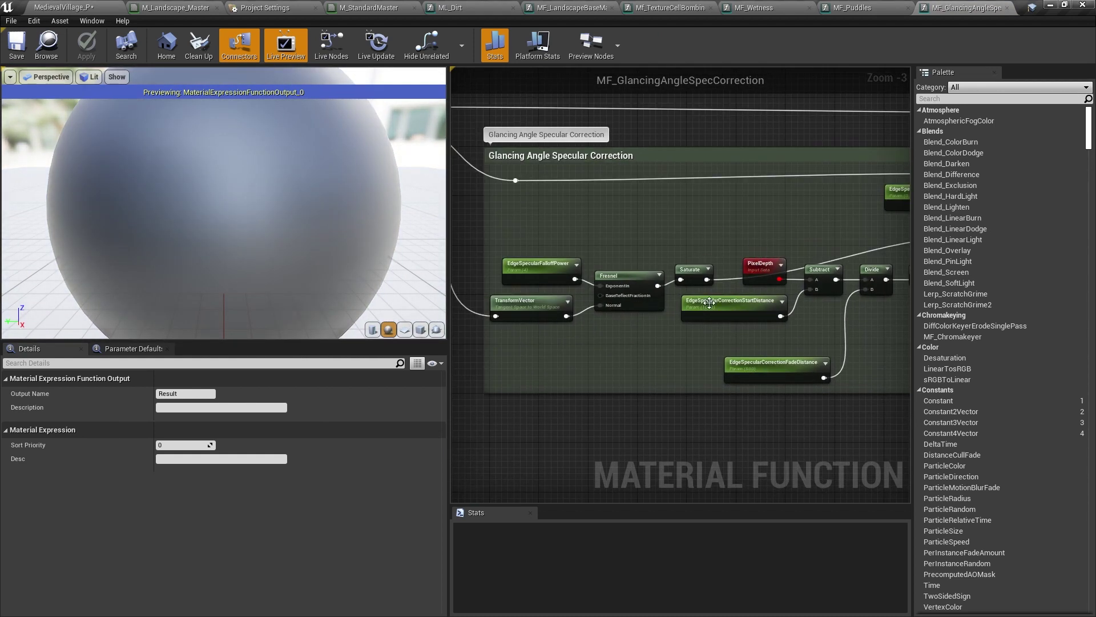
{"action": "right_click_drag", "start_coordinate": [767, 298], "coordinate": [262, 384]}
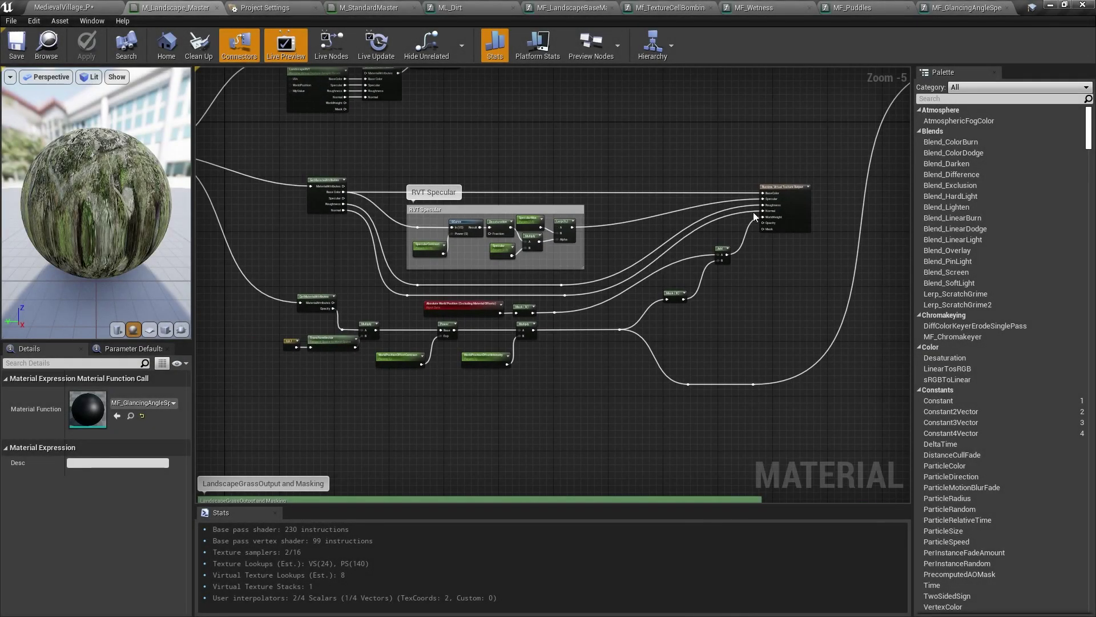
Step: Inspect the Grass output node's grass types, then wire Sample 'Grass' into it
{"action": "right_click_drag", "start_coordinate": [683, 474], "coordinate": [645, 181]}
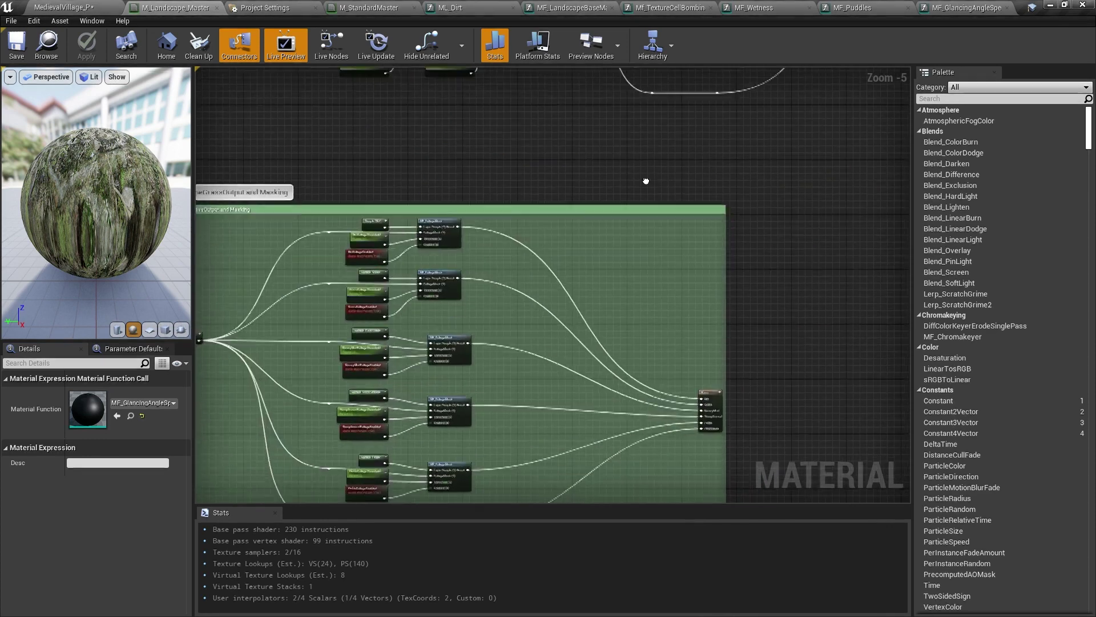
{"action": "right_click_drag", "start_coordinate": [594, 395], "coordinate": [663, 301]}
{"action": "left_click", "coordinate": [778, 301]}
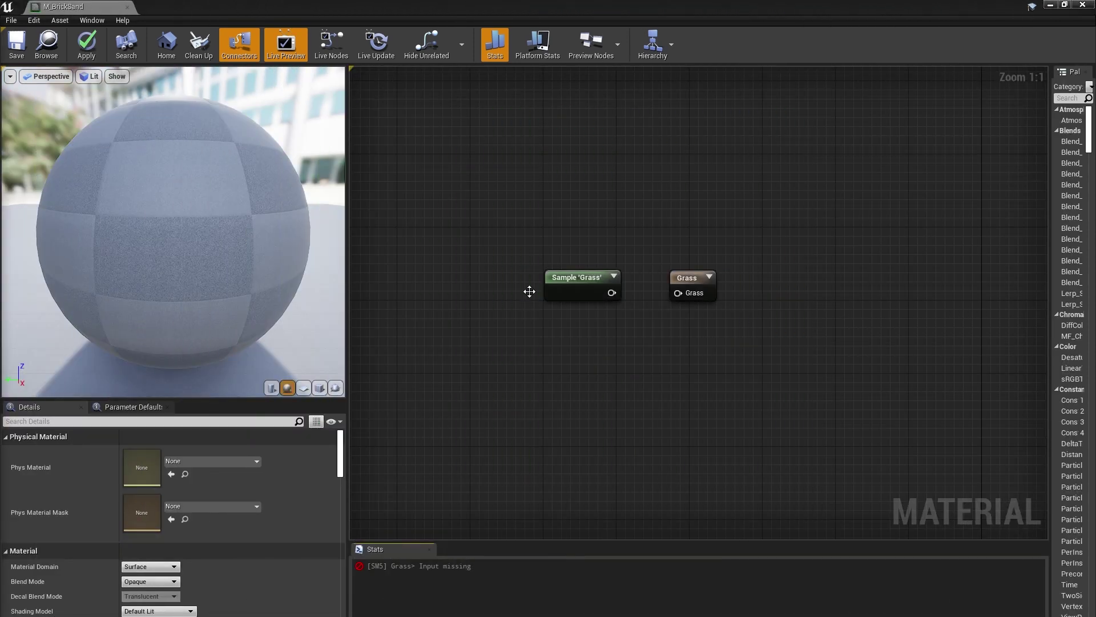
{"action": "left_click_drag", "start_coordinate": [612, 293], "coordinate": [679, 299]}
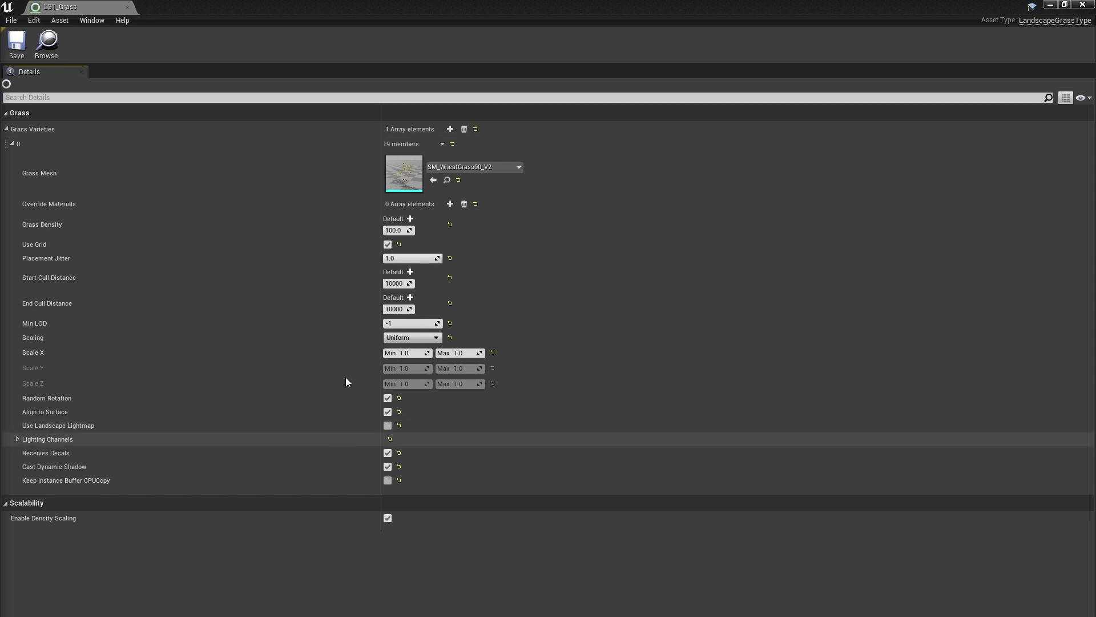
Step: Add two more grass varieties to LGT_Grass, making three in total
{"action": "left_click", "coordinate": [451, 129]}
{"action": "left_click", "coordinate": [450, 129]}
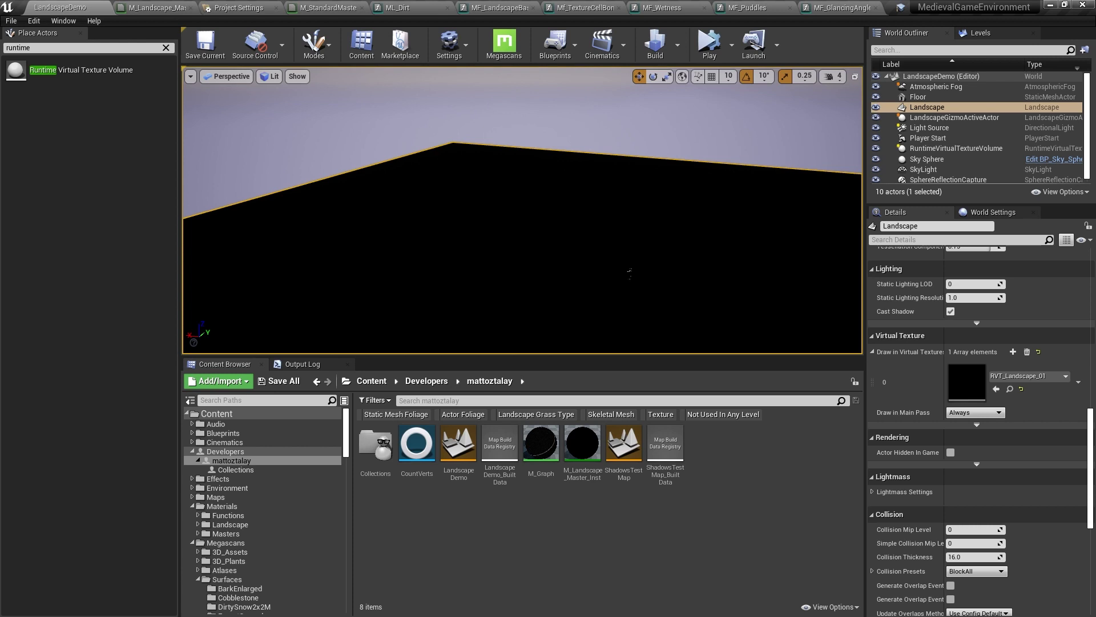
Step: Switch the editor to Landscape mode with Shift+2 and show the Paint tool
{"action": "key", "text": "shift+2"}
{"action": "left_click", "coordinate": [280, 72]}
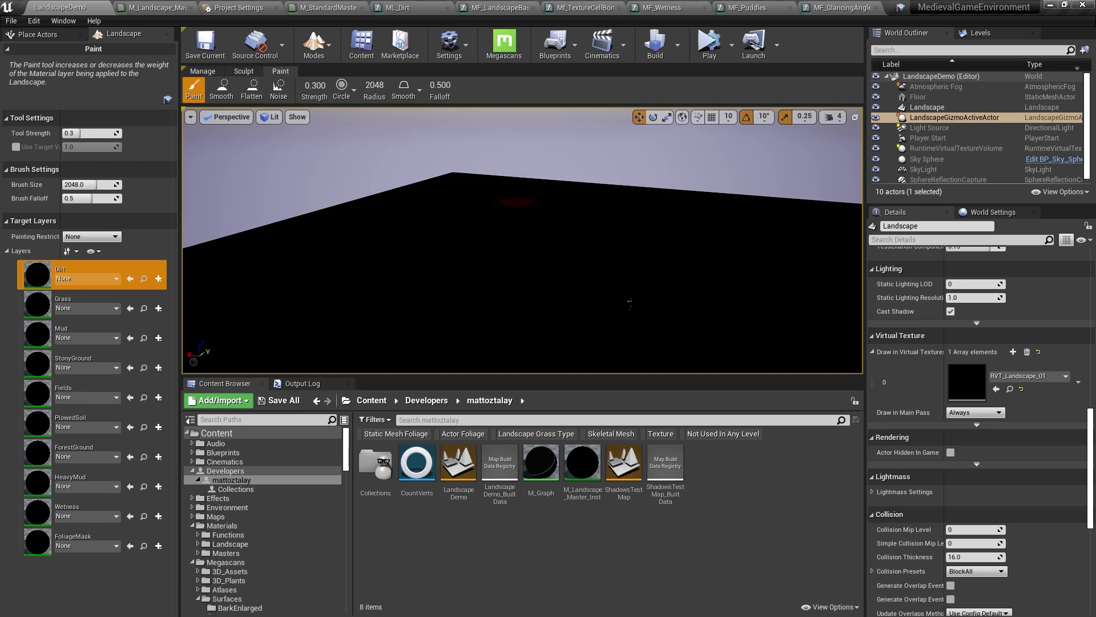
Step: Create weight-blended layer infos for the first three remaining paint layers
{"action": "left_click", "coordinate": [158, 279]}
{"action": "left_click", "coordinate": [198, 291]}
{"action": "key", "text": "Return"}
{"action": "left_click", "coordinate": [159, 309]}
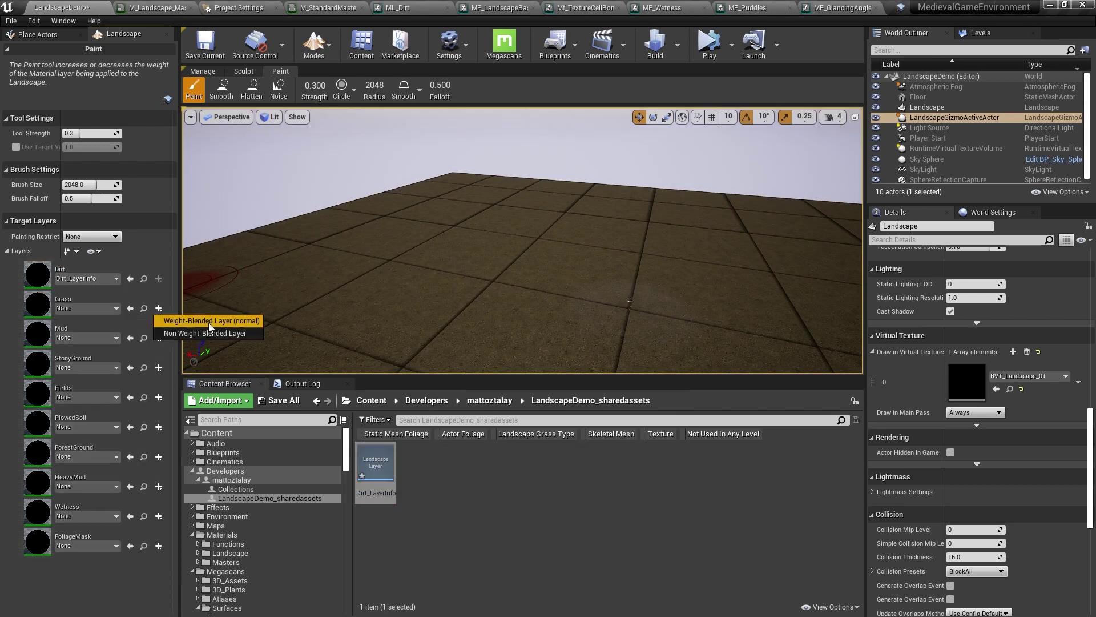
{"action": "left_click", "coordinate": [210, 321]}
{"action": "key", "text": "Return"}
{"action": "left_click", "coordinate": [158, 338]}
{"action": "left_click", "coordinate": [198, 348]}
Step: Create weight-blended layer infos for the next layers, including ForestGround and HeavyMud
{"action": "left_click", "coordinate": [159, 368]}
{"action": "left_click", "coordinate": [194, 381]}
{"action": "key", "text": "Return"}
{"action": "left_click", "coordinate": [158, 398]}
{"action": "left_click", "coordinate": [194, 410]}
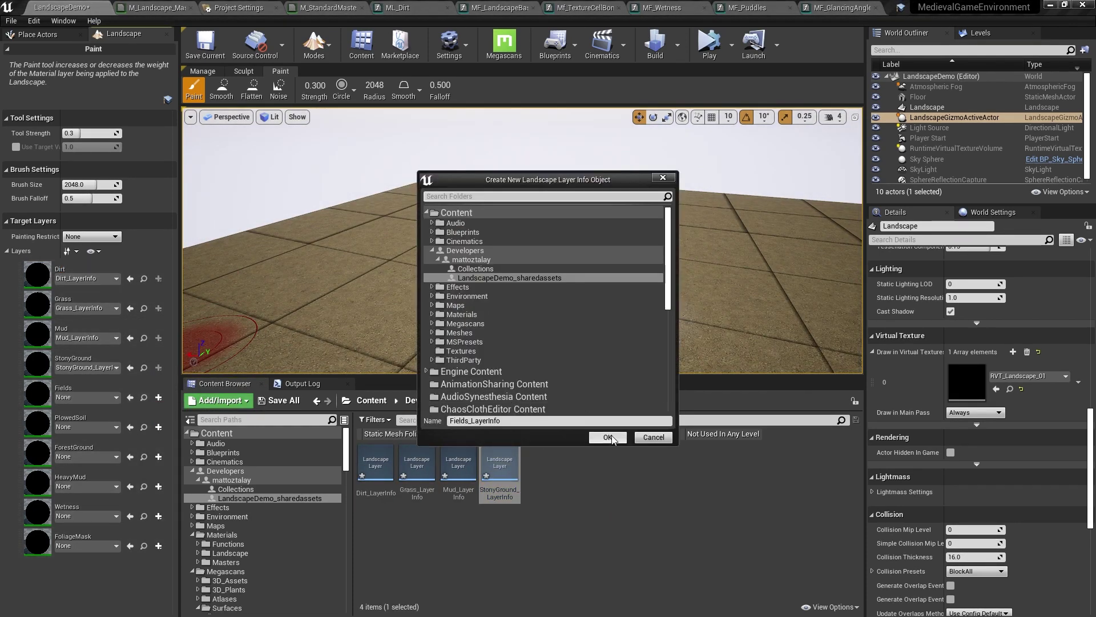
{"action": "key", "text": "Return"}
{"action": "left_click", "coordinate": [159, 427]}
{"action": "left_click", "coordinate": [191, 440]}
{"action": "left_click", "coordinate": [183, 469]}
{"action": "left_click", "coordinate": [158, 487]}
{"action": "left_click", "coordinate": [205, 499]}
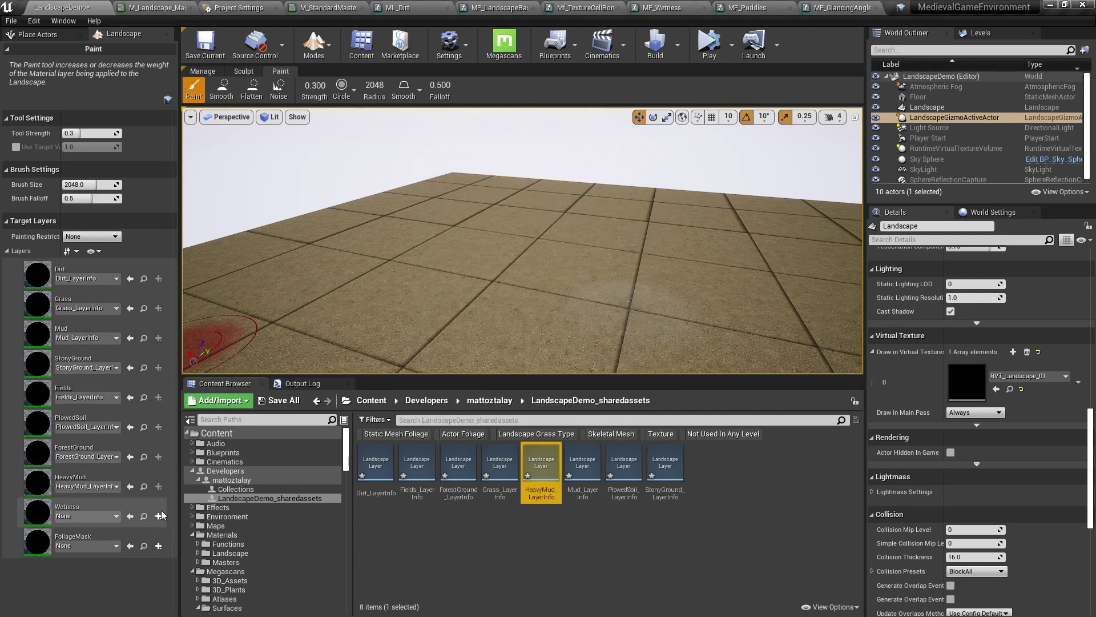
Step: Create non-weight-blended layer infos for Wetness and FoliageMask and save them
{"action": "left_click", "coordinate": [159, 516]}
{"action": "left_click", "coordinate": [210, 542]}
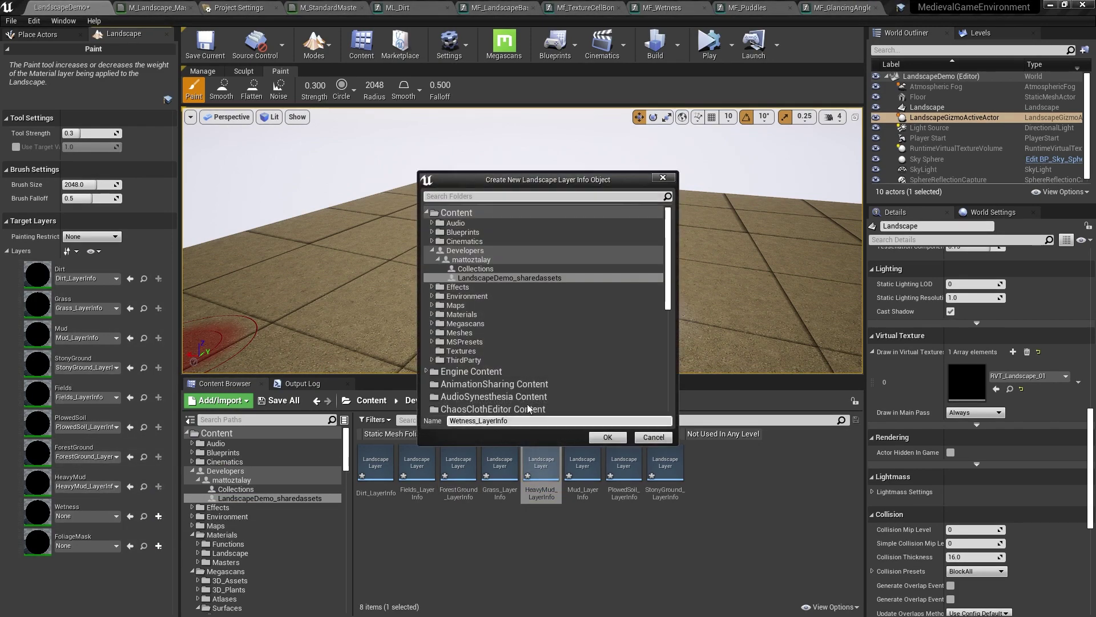
{"action": "left_click", "coordinate": [598, 438]}
{"action": "left_click", "coordinate": [158, 546]}
{"action": "left_click", "coordinate": [206, 571]}
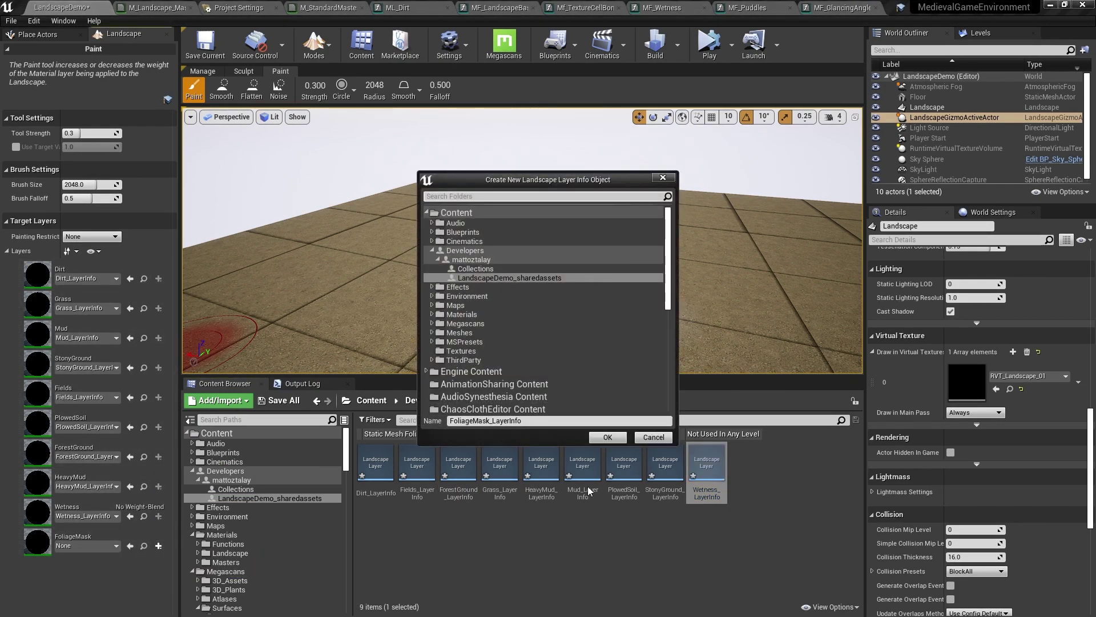
{"action": "left_click", "coordinate": [607, 437]}
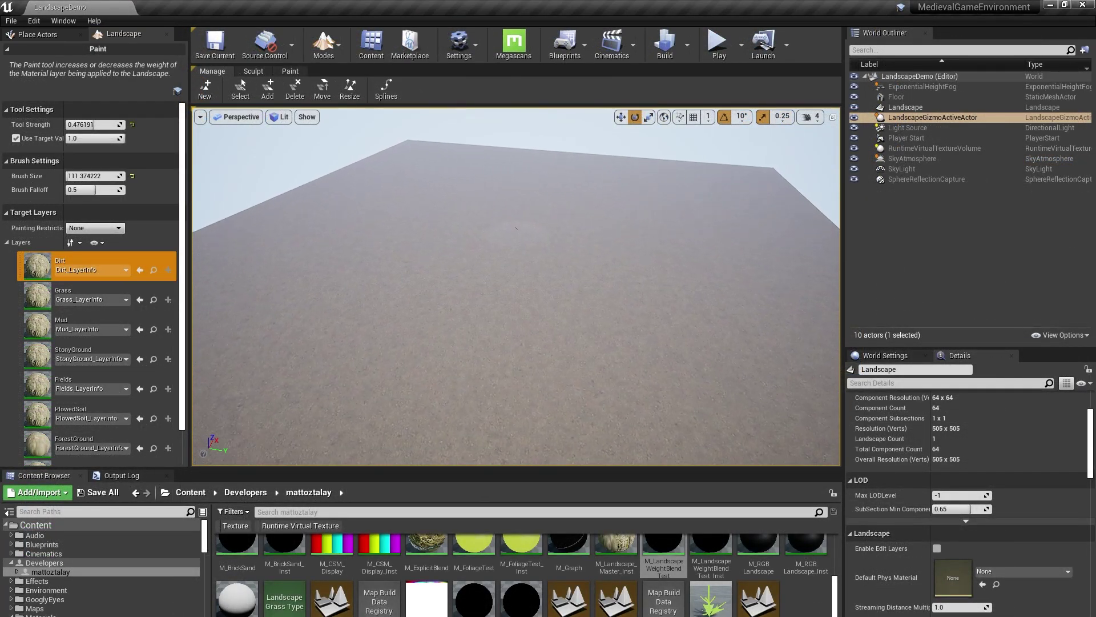
Step: Set the brush size to about 564 and paint a large Grass patch on the landscape
{"action": "key", "text": "w"}
{"action": "right_click_drag", "start_coordinate": [522, 217], "coordinate": [522, 124]}
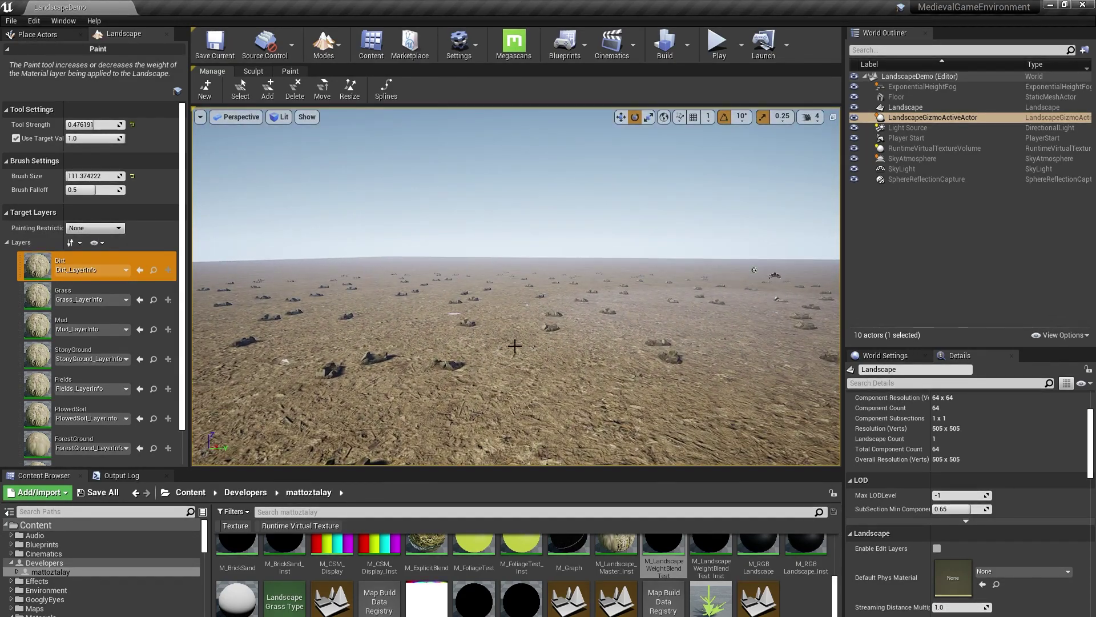
{"action": "key", "text": "s"}
{"action": "right_click_drag", "start_coordinate": [646, 351], "coordinate": [663, 416]}
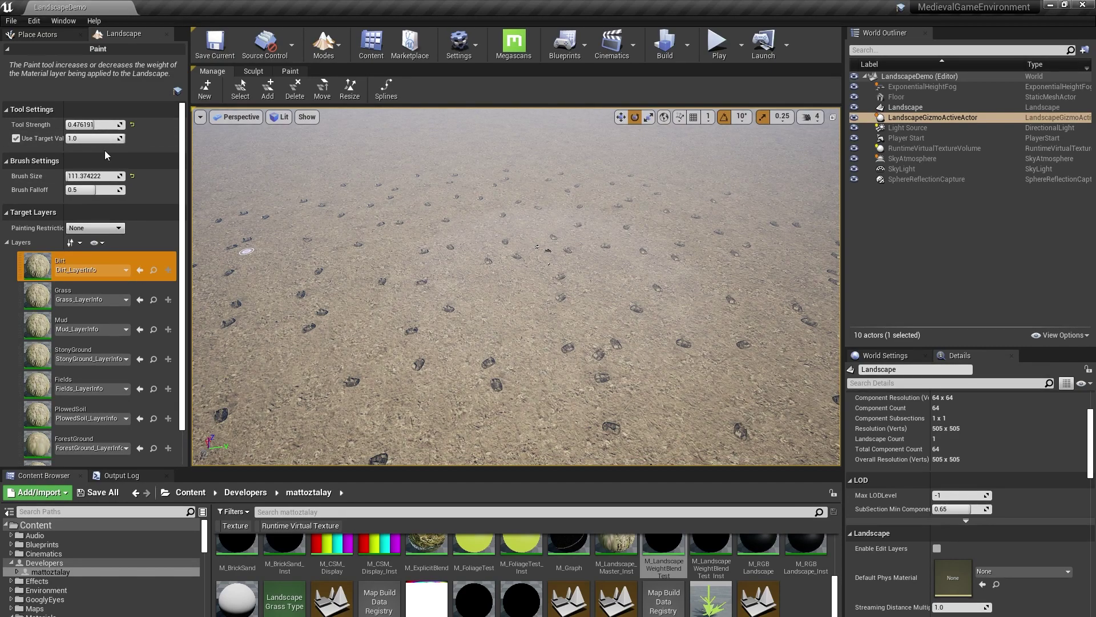
{"action": "left_click_drag", "start_coordinate": [94, 176], "coordinate": [102, 177]}
{"action": "left_click", "coordinate": [80, 295]}
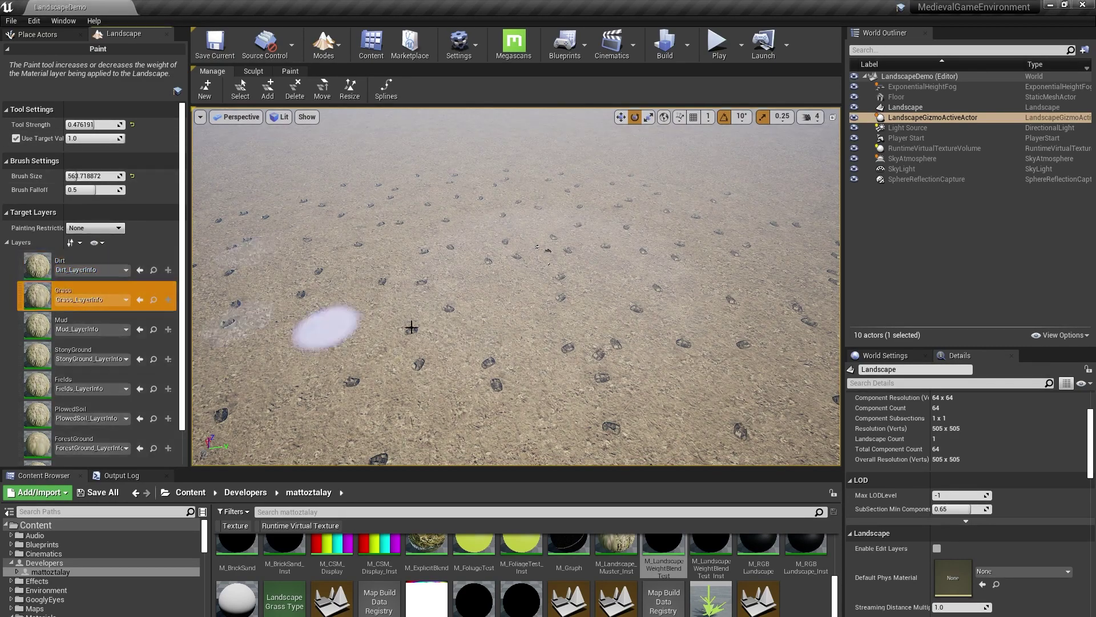
{"action": "left_click_drag", "start_coordinate": [484, 286], "coordinate": [579, 330]}
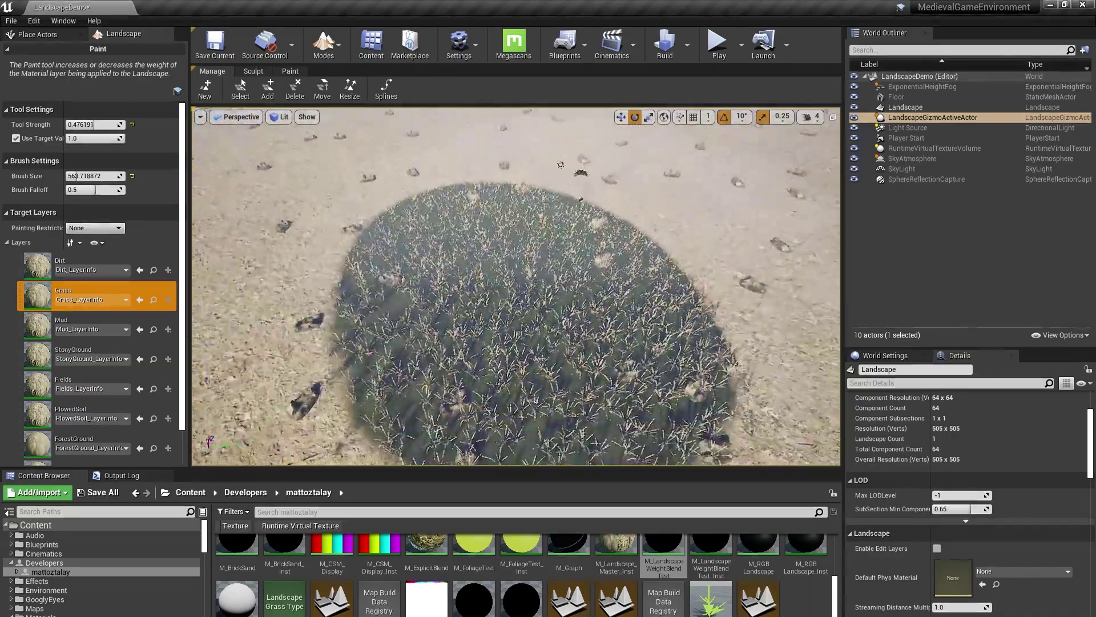
Step: Paint the FoliageMask layer over the grass patch's centre to clear a hole
{"action": "scroll", "coordinate": [92, 342], "scroll_direction": "down", "scroll_amount": 3}
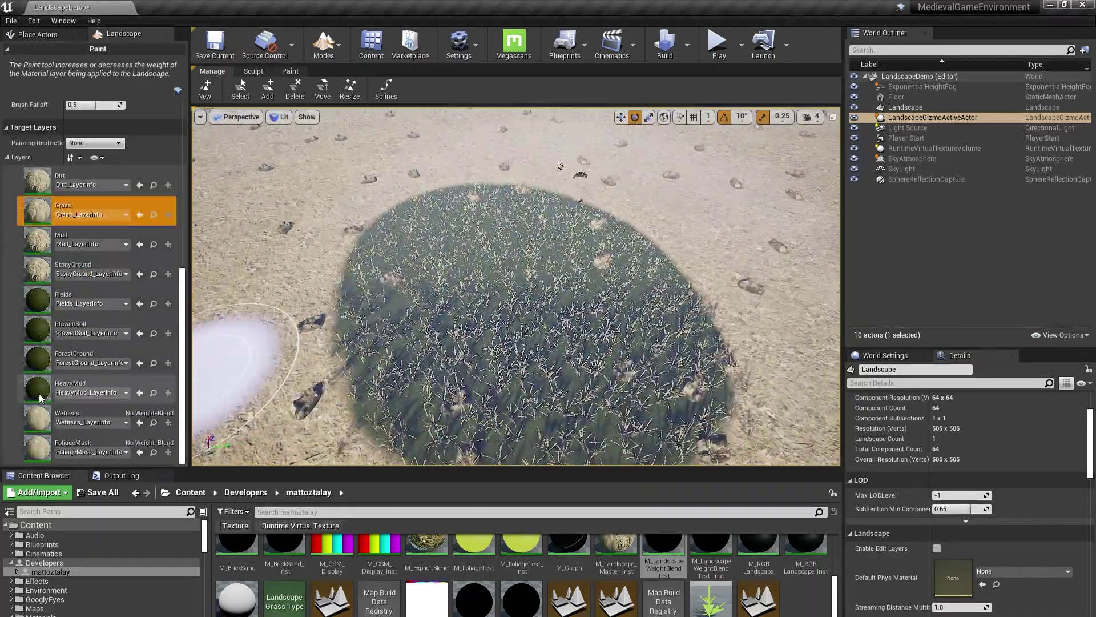
{"action": "left_click", "coordinate": [80, 417]}
{"action": "key", "text": "w"}
{"action": "right_click_drag", "start_coordinate": [705, 296], "coordinate": [706, 339]}
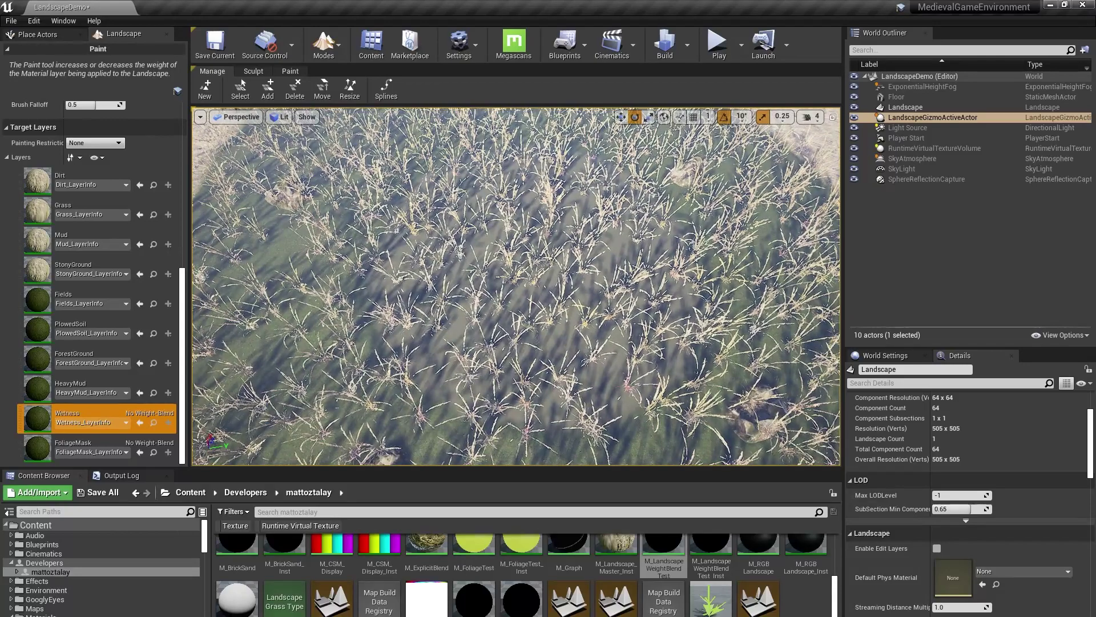
{"action": "scroll", "coordinate": [673, 306], "scroll_direction": "down", "scroll_amount": 5}
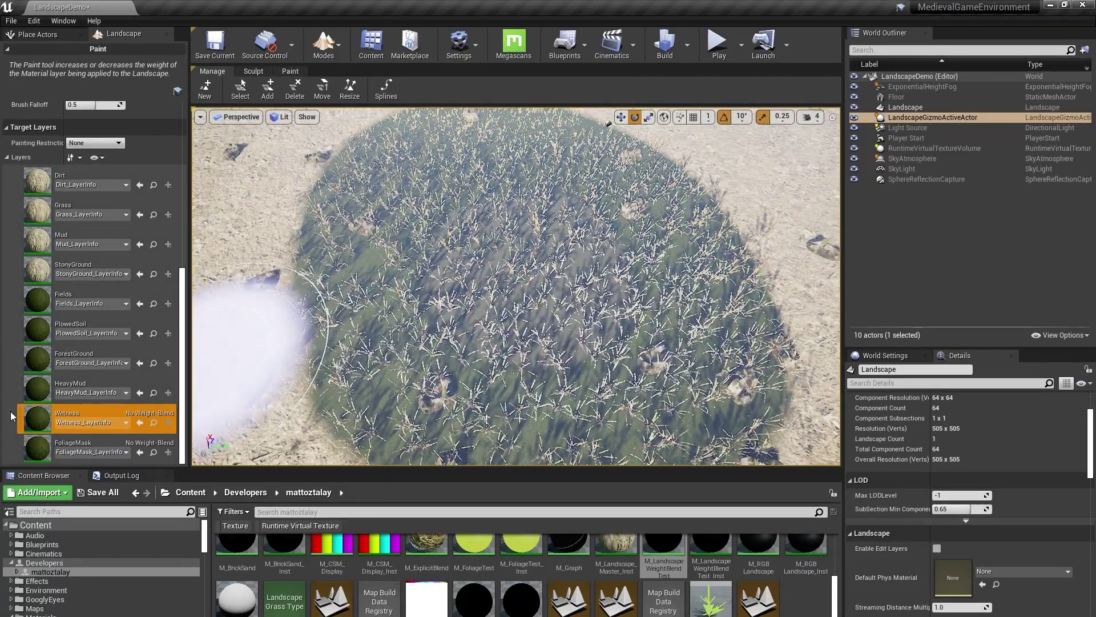
{"action": "left_click", "coordinate": [23, 448]}
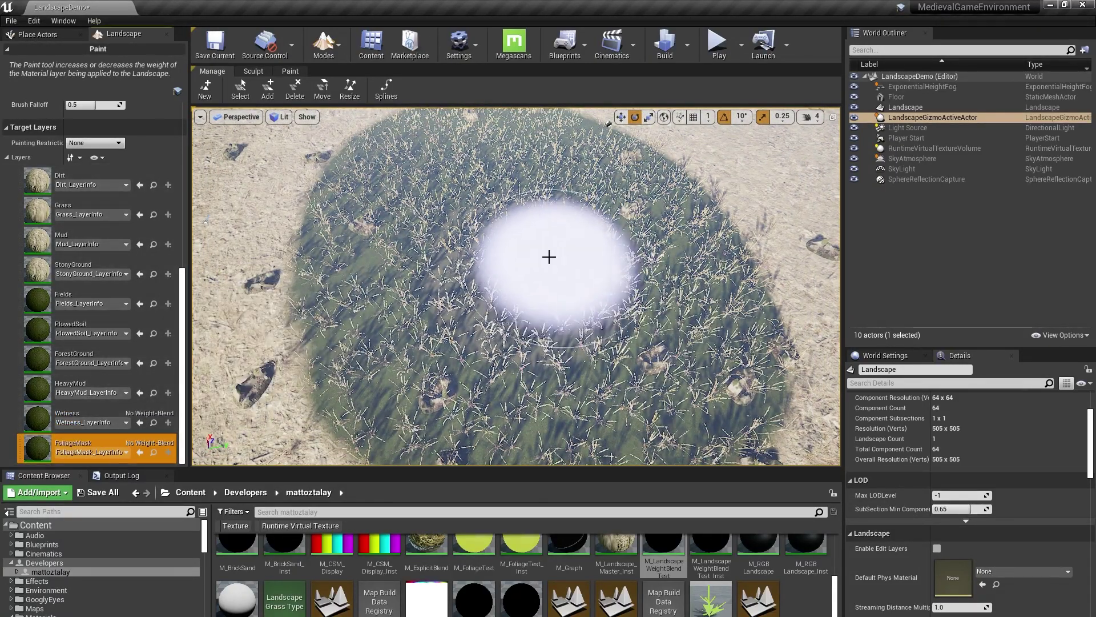
{"action": "left_click_drag", "start_coordinate": [541, 278], "coordinate": [594, 281]}
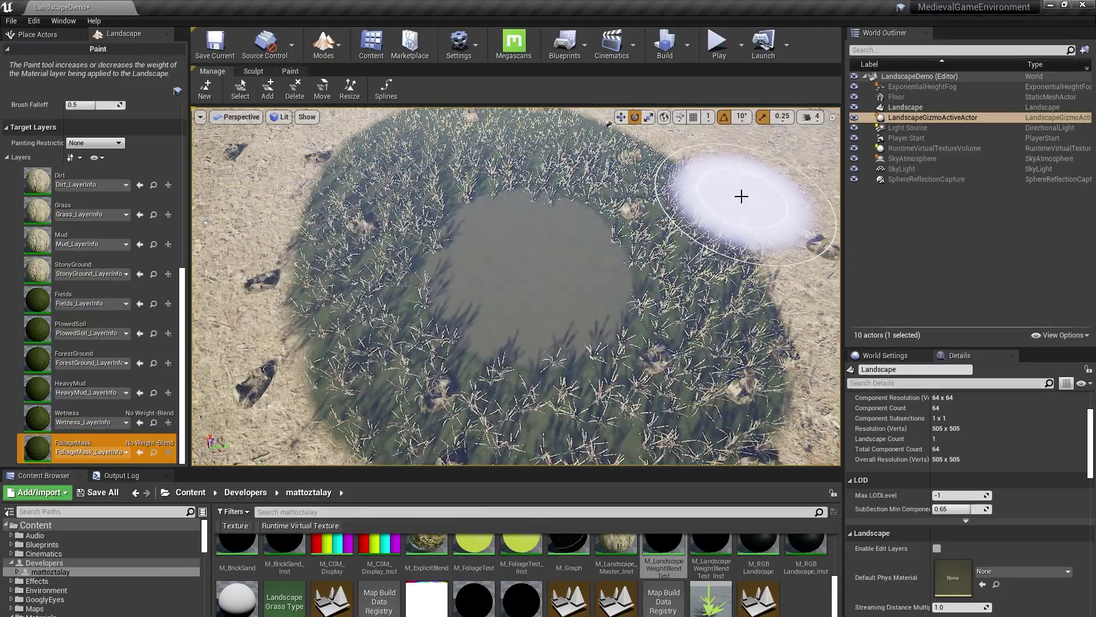